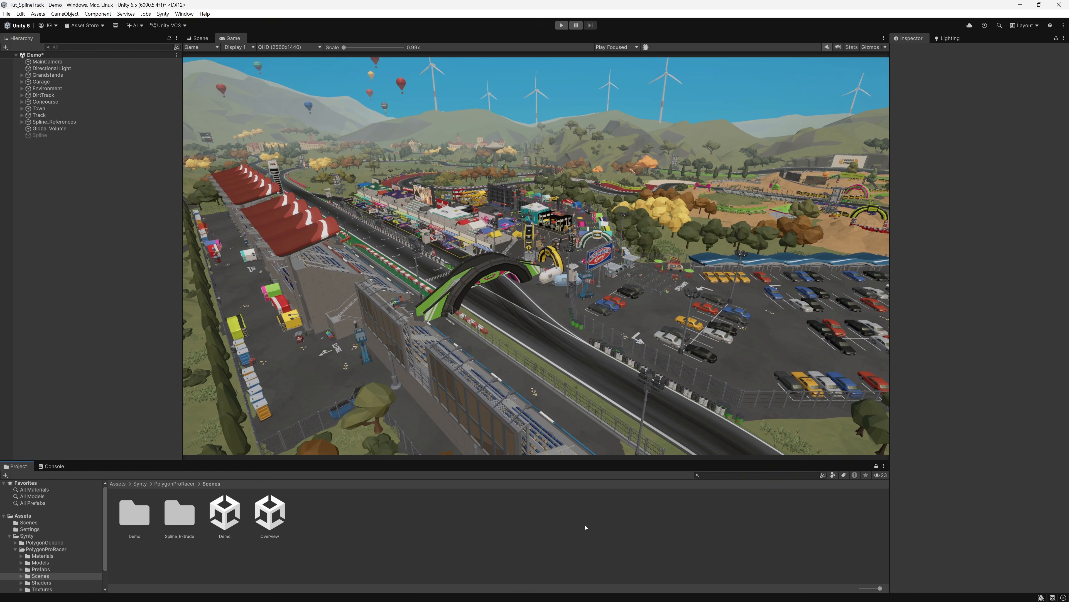
Look up the Splines package in the Package Manager's Unity Registry and check whether it is installed.
{"action": "left_click", "coordinate": [187, 15]}
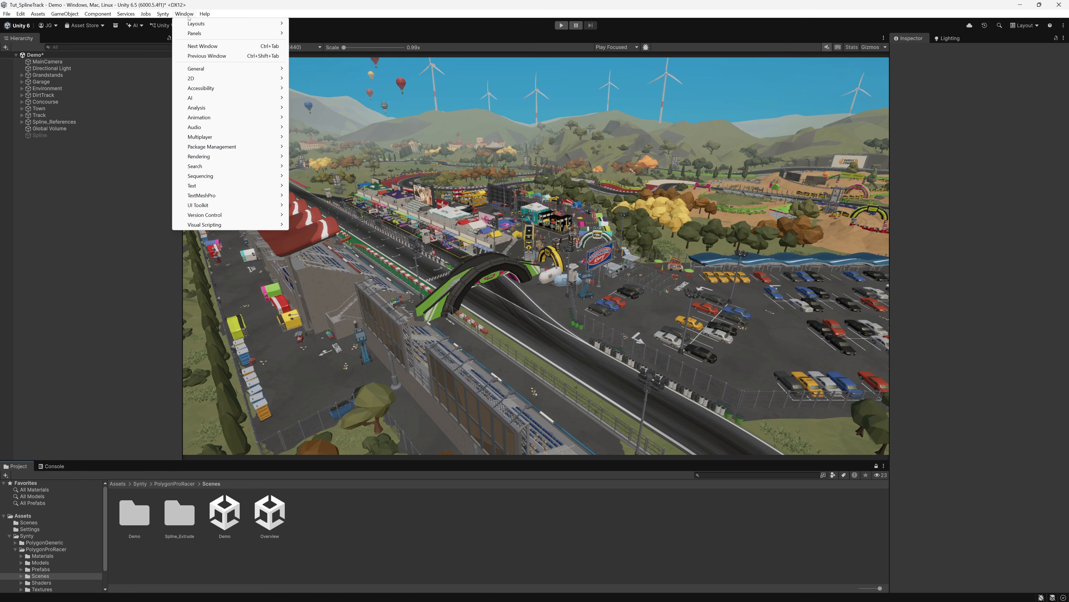
{"action": "mouse_move", "coordinate": [236, 147]}
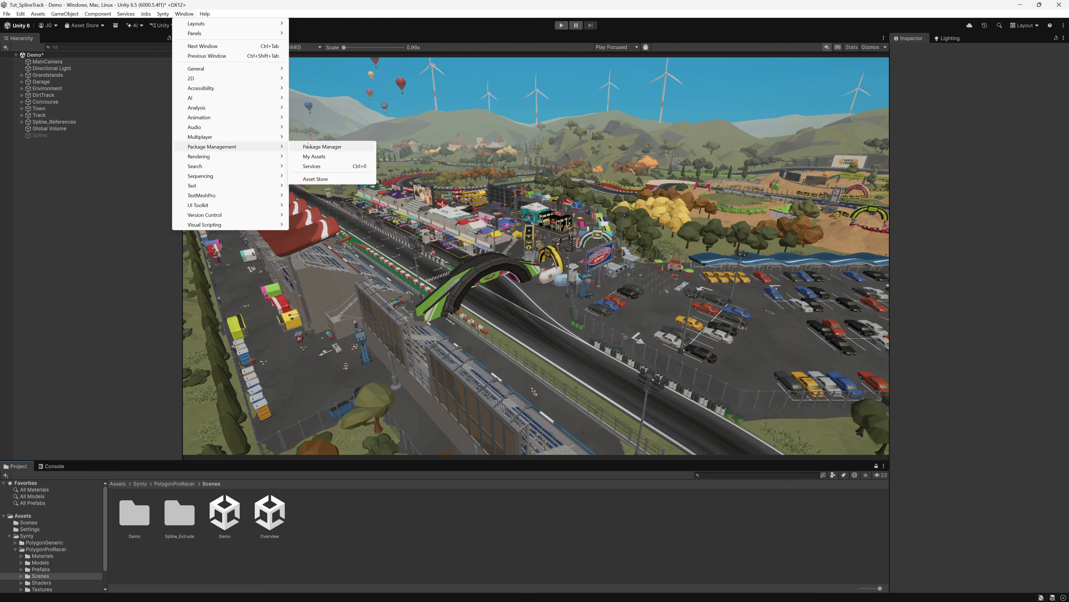
{"action": "left_click", "coordinate": [324, 147]}
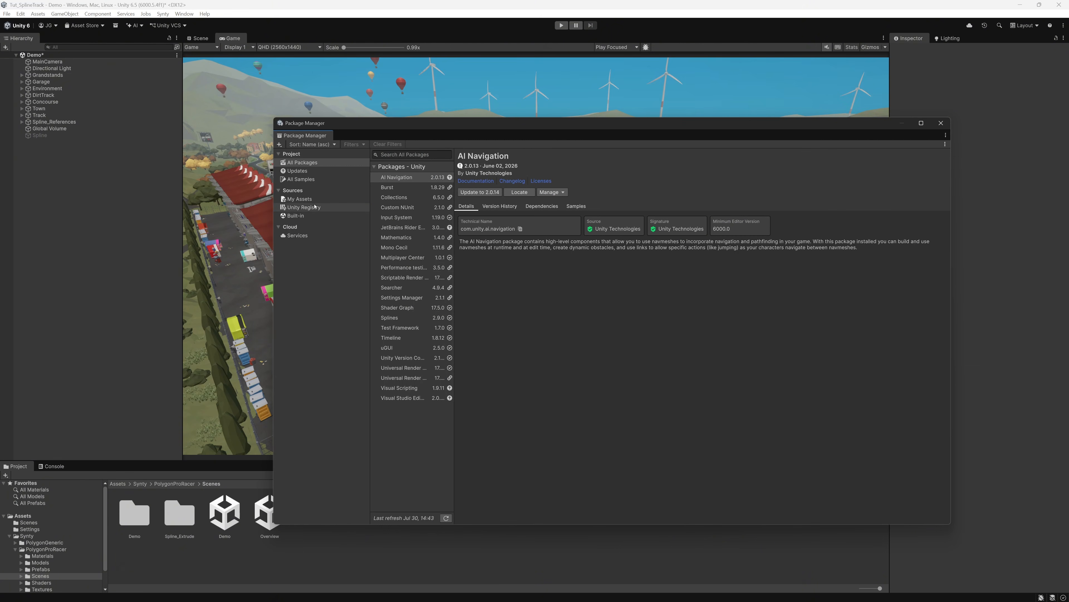
{"action": "left_click", "coordinate": [304, 207]}
{"action": "left_click", "coordinate": [399, 154]}
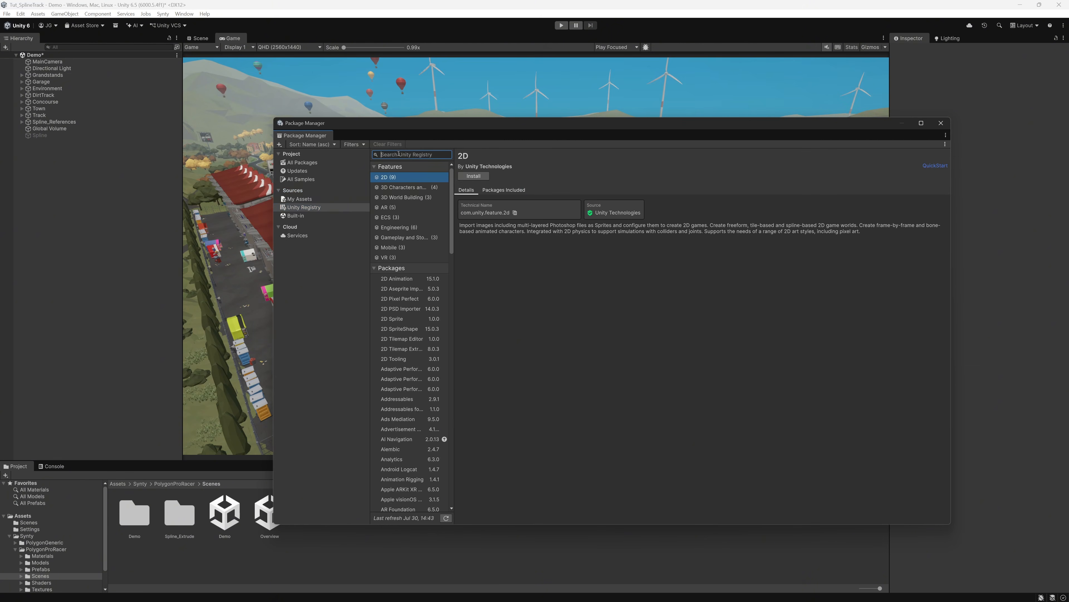
{"action": "type", "text": "spline"}
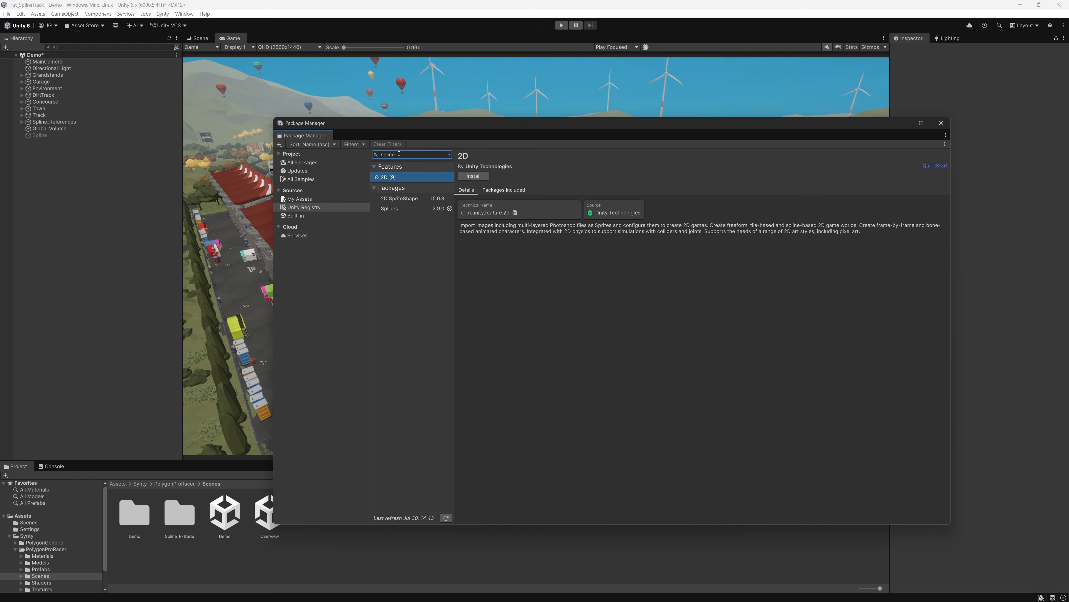
{"action": "left_click", "coordinate": [410, 210]}
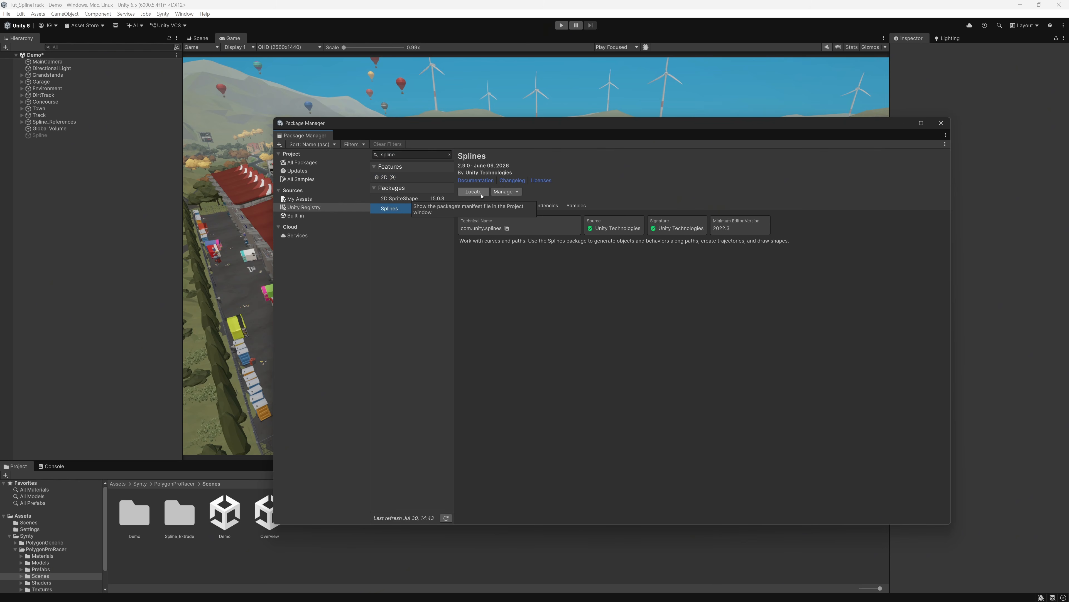
{"action": "left_click", "coordinate": [941, 123]}
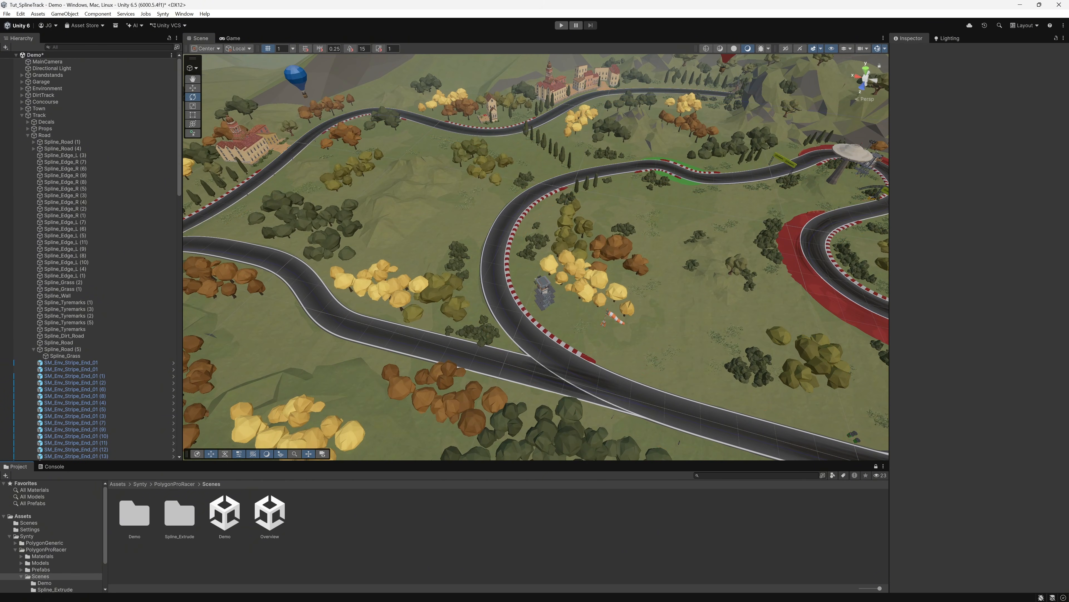
Deactivate the Track object so the existing racetrack is hidden from the scene.
{"action": "left_click", "coordinate": [44, 135]}
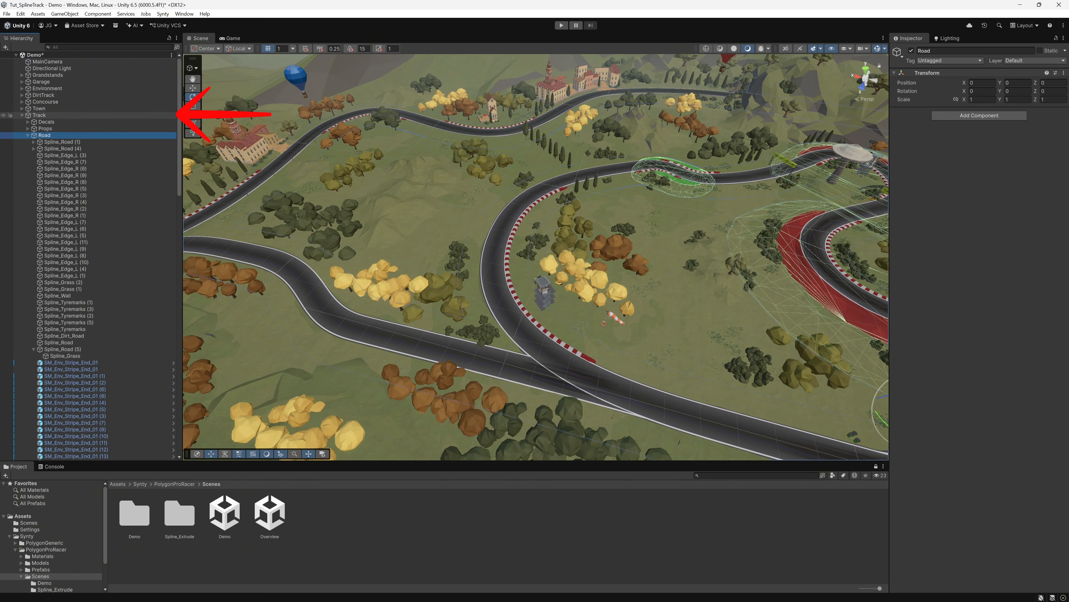
{"action": "left_click", "coordinate": [39, 115]}
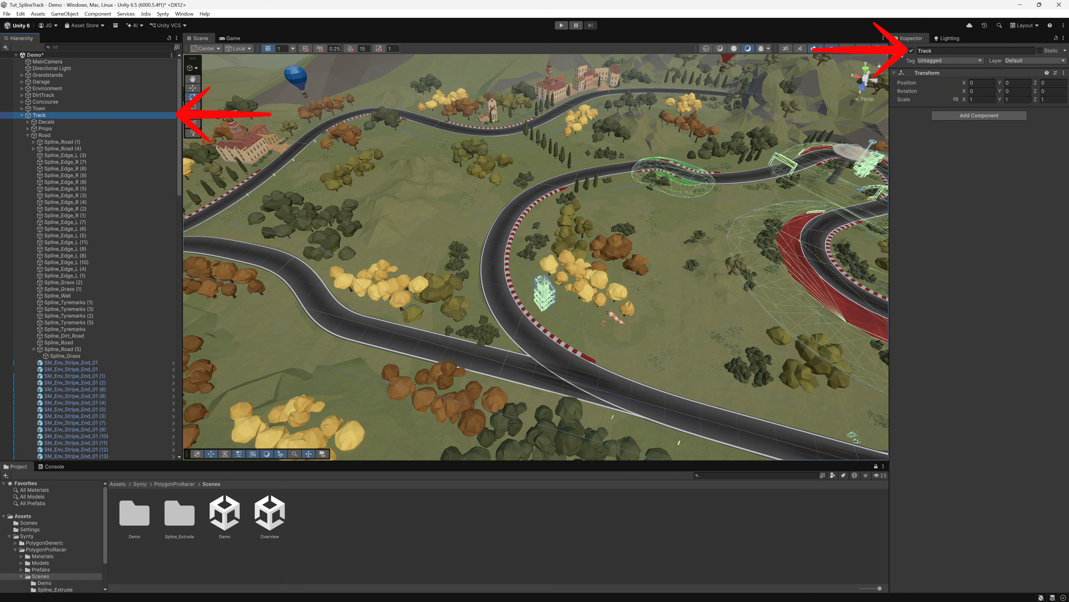
{"action": "key", "text": "alt+shift+a"}
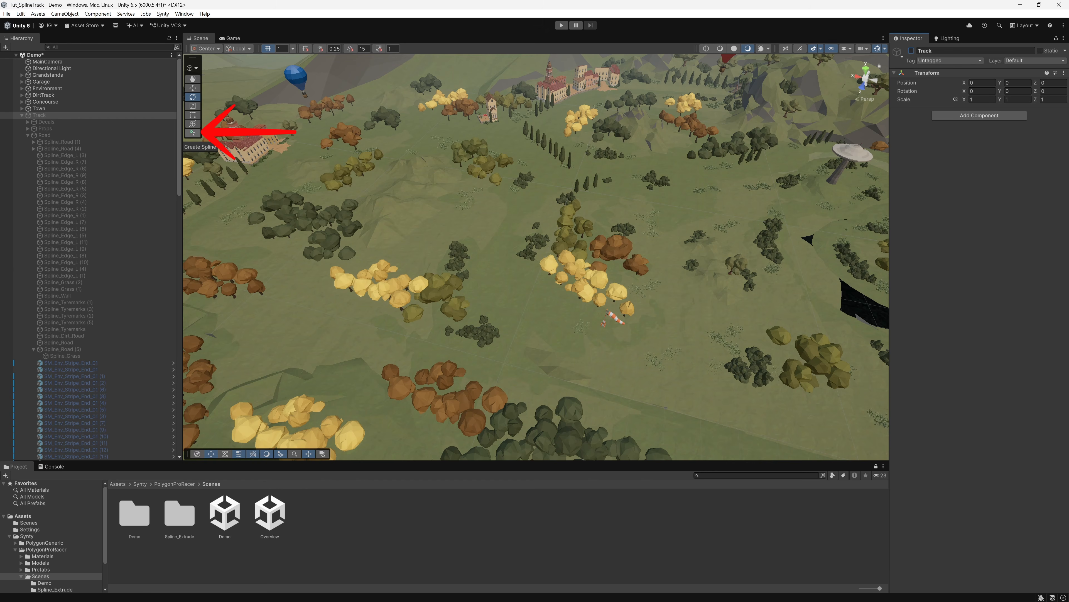
Draw a closed loop of 14 knots over the grassy terrain with the Create Spline tool.
{"action": "left_click", "coordinate": [193, 133]}
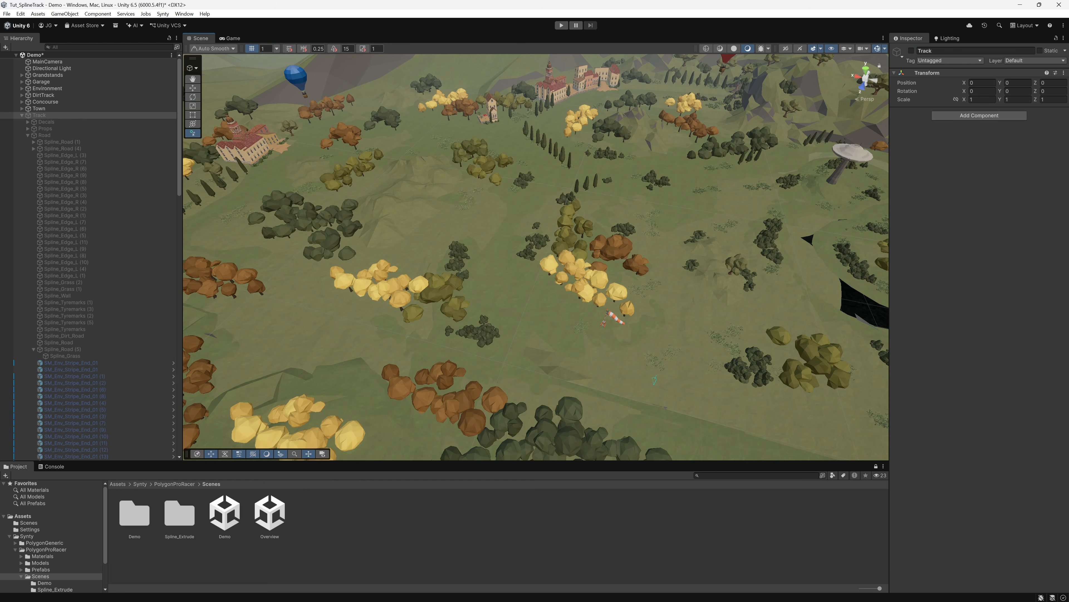
{"action": "left_click", "coordinate": [655, 379]}
{"action": "left_click", "coordinate": [680, 306]}
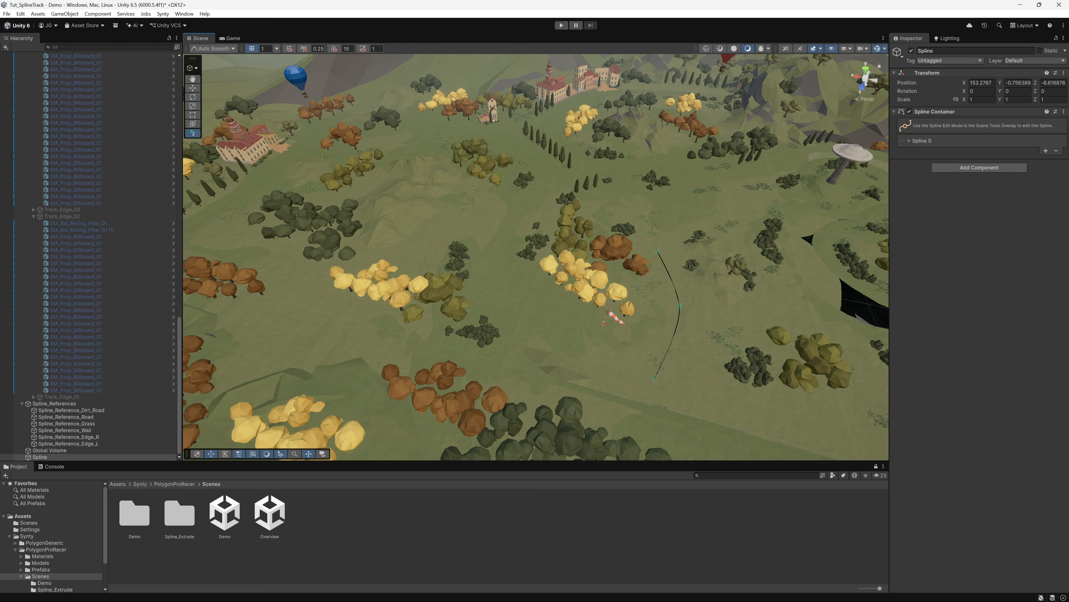
{"action": "left_click", "coordinate": [646, 205]}
{"action": "left_click", "coordinate": [622, 169]}
{"action": "left_click", "coordinate": [550, 181]}
{"action": "left_click", "coordinate": [513, 139]}
{"action": "left_click", "coordinate": [381, 139]}
{"action": "left_click", "coordinate": [339, 122]}
{"action": "left_click", "coordinate": [278, 166]}
{"action": "left_click", "coordinate": [196, 220]}
{"action": "left_click", "coordinate": [277, 261]}
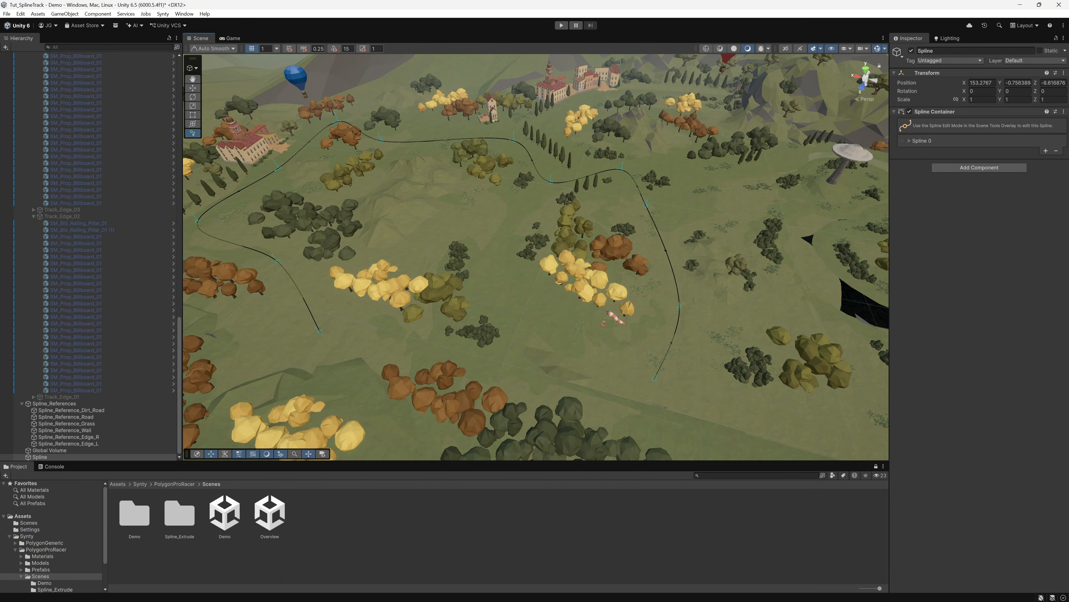
{"action": "left_click", "coordinate": [320, 331]}
{"action": "left_click", "coordinate": [419, 335]}
{"action": "left_click", "coordinate": [539, 382]}
{"action": "left_click", "coordinate": [654, 379]}
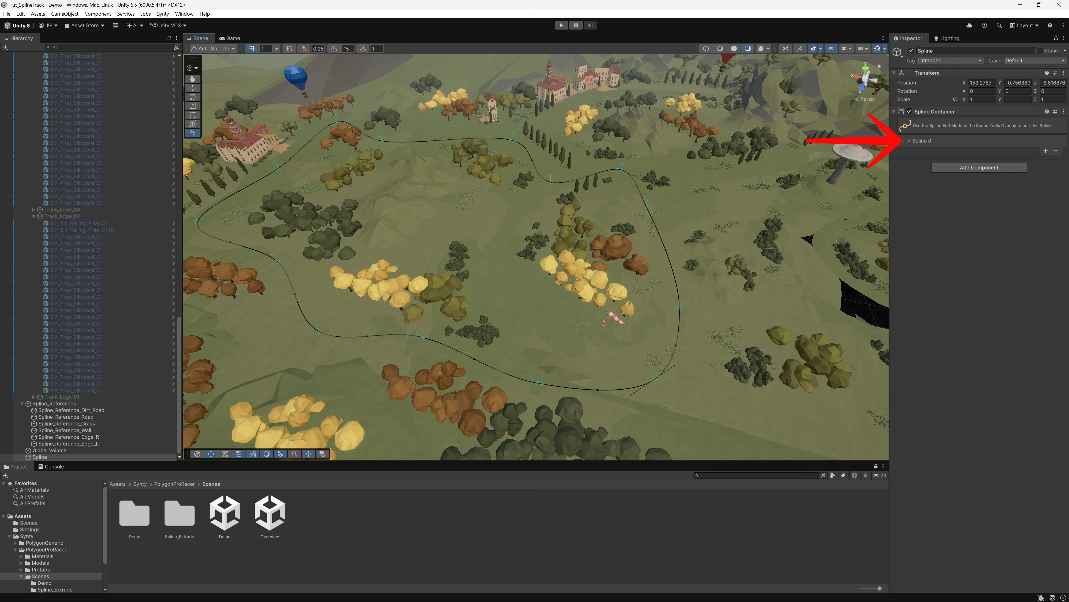
Expand Spline 0 and try its Closed option by switching it off and on again.
{"action": "left_click", "coordinate": [909, 141]}
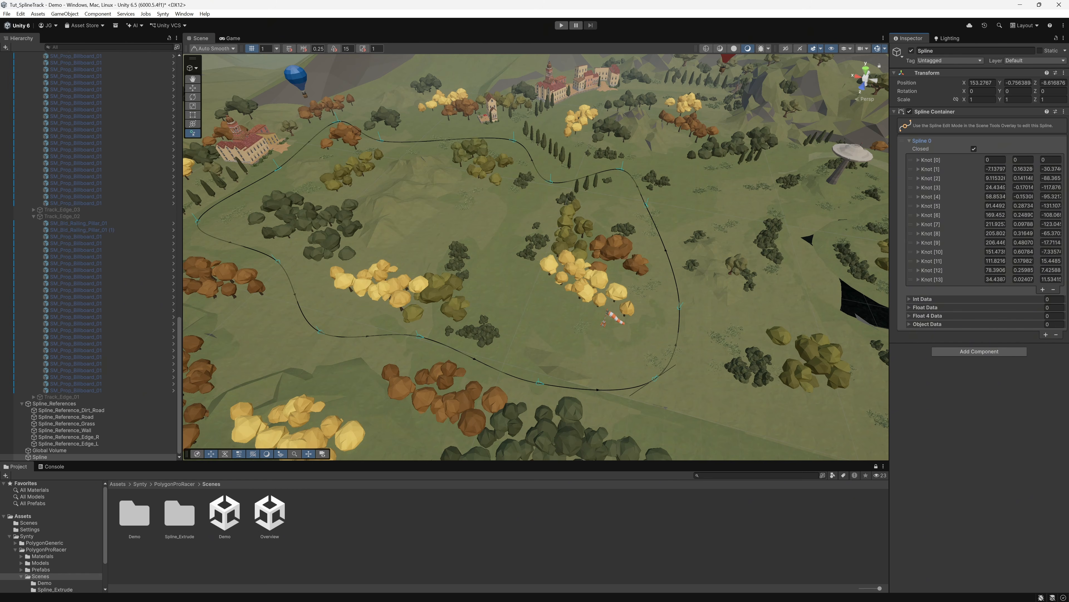
{"action": "left_click", "coordinate": [974, 148]}
{"action": "left_click", "coordinate": [973, 148]}
Add a Spline Extrude component to the new spline and set its shape type to Spline Profile.
{"action": "left_click", "coordinate": [979, 352]}
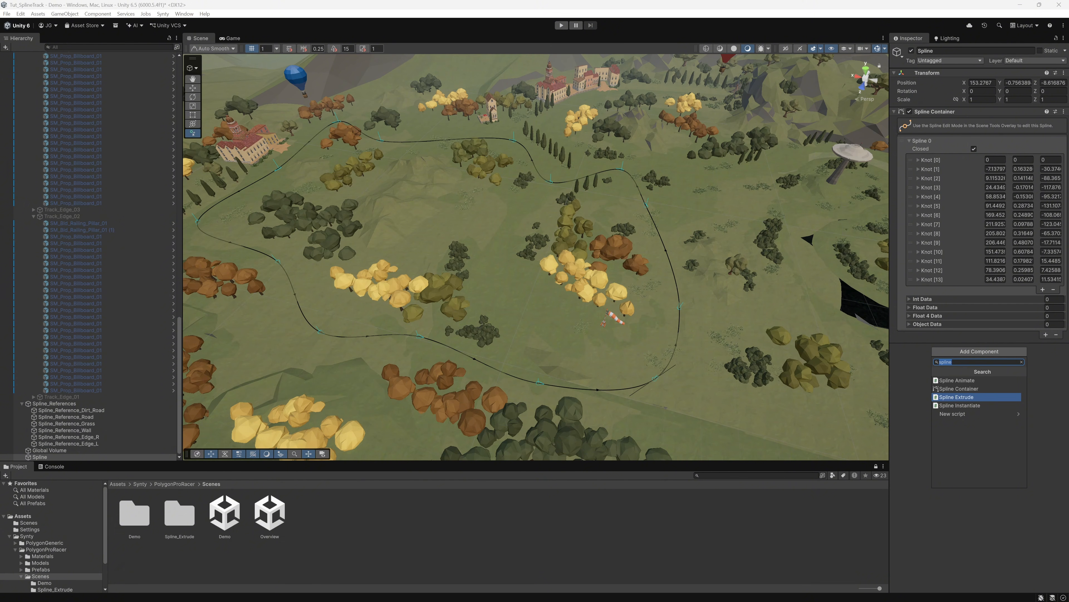
{"action": "key", "text": "Return"}
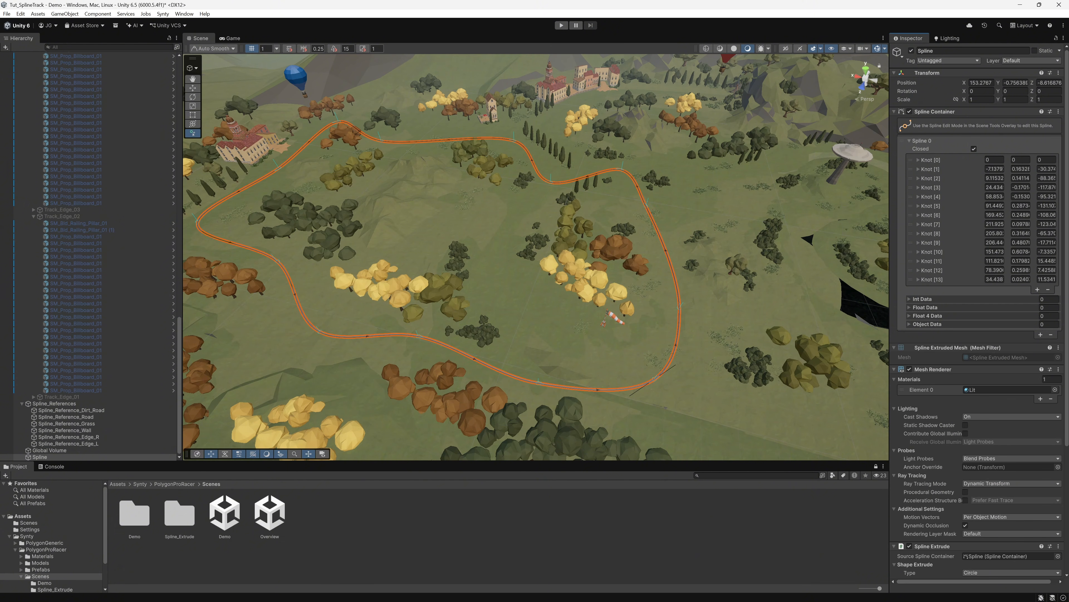
{"action": "scroll", "coordinate": [980, 312], "scroll_direction": "down", "scroll_amount": 6}
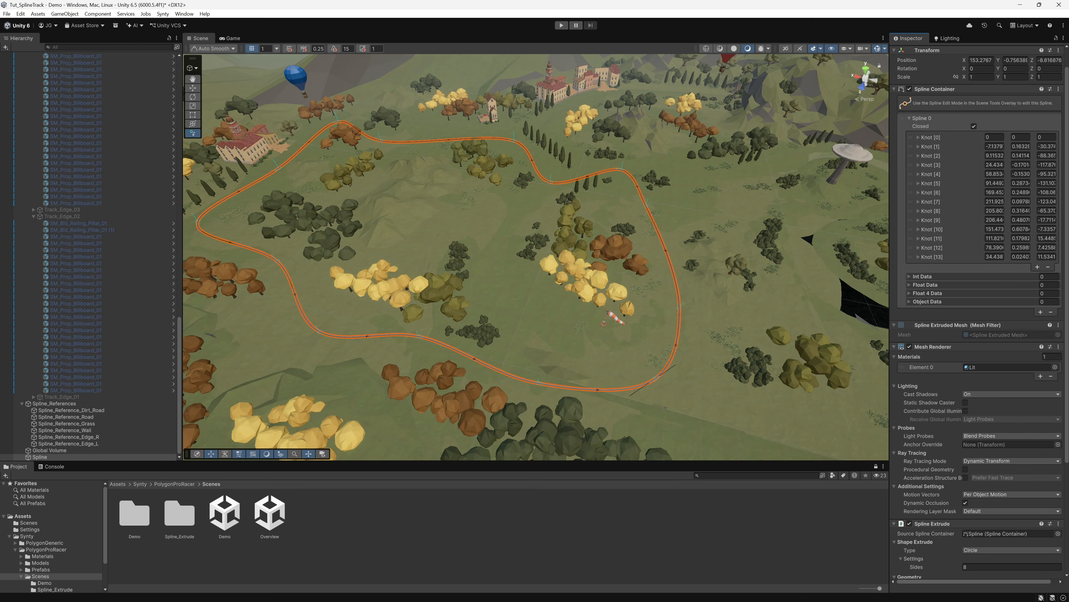
{"action": "scroll", "coordinate": [980, 312], "scroll_direction": "down", "scroll_amount": 1}
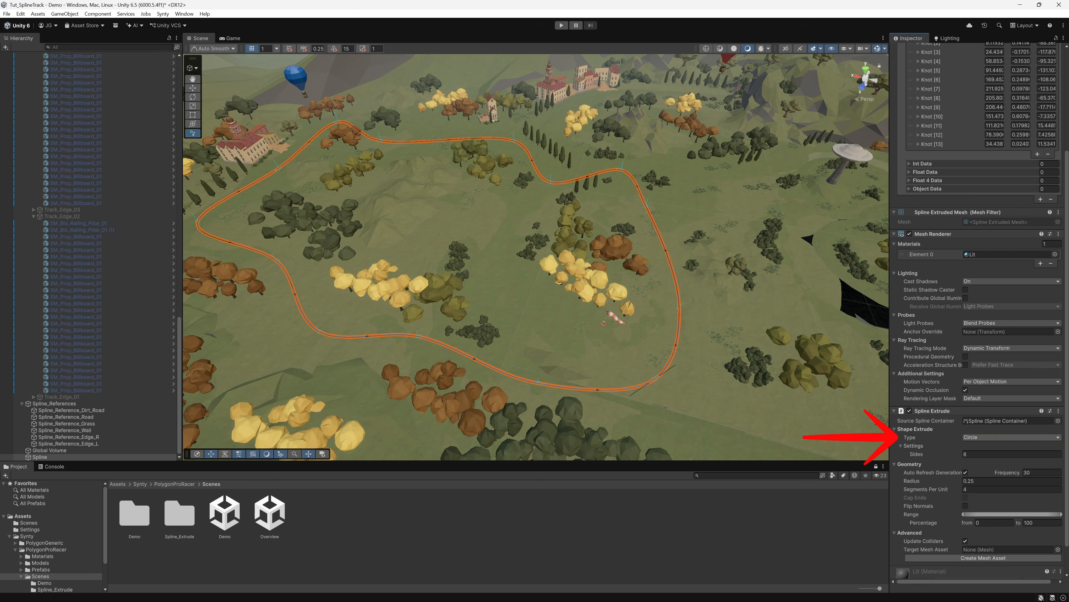
{"action": "left_click", "coordinate": [1010, 437]}
{"action": "left_click", "coordinate": [994, 475]}
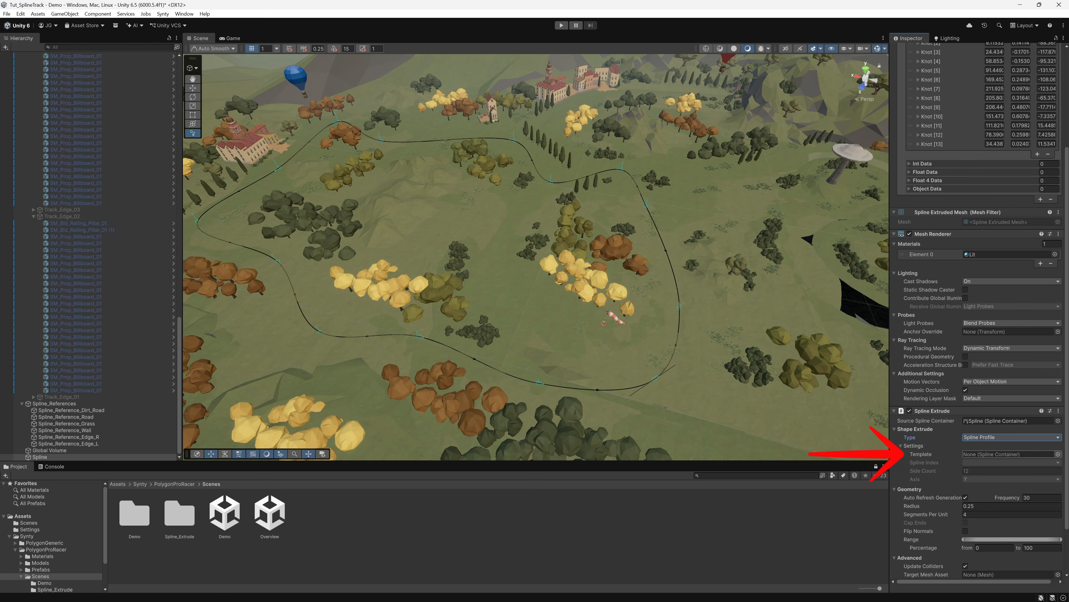
Assign Spline_Reference_Road as the template of the spline's extrude profile.
{"action": "left_click", "coordinate": [1058, 454]}
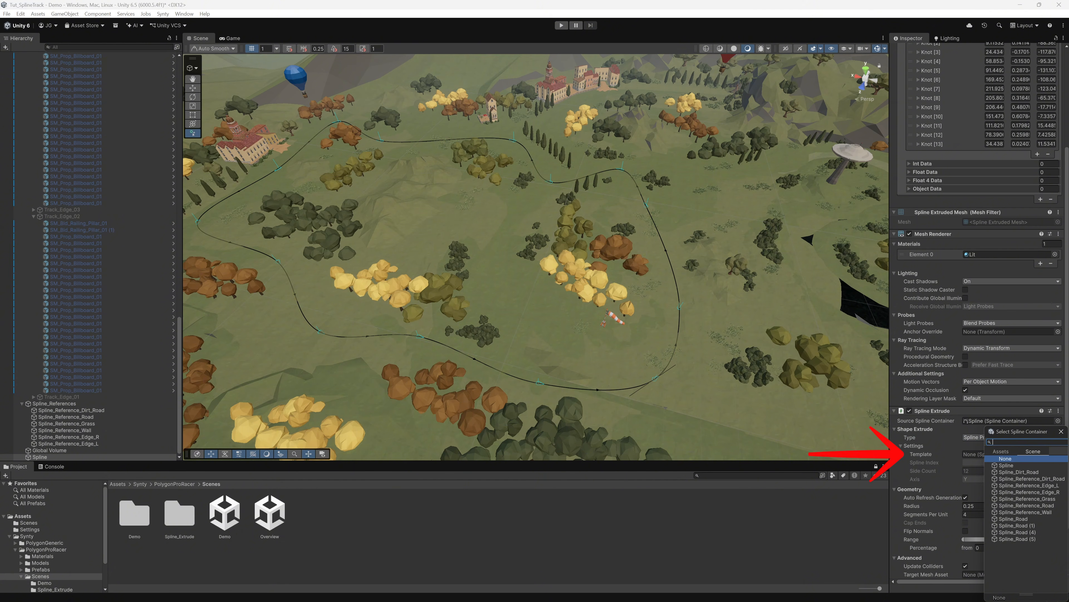
{"action": "left_click", "coordinate": [1027, 505]}
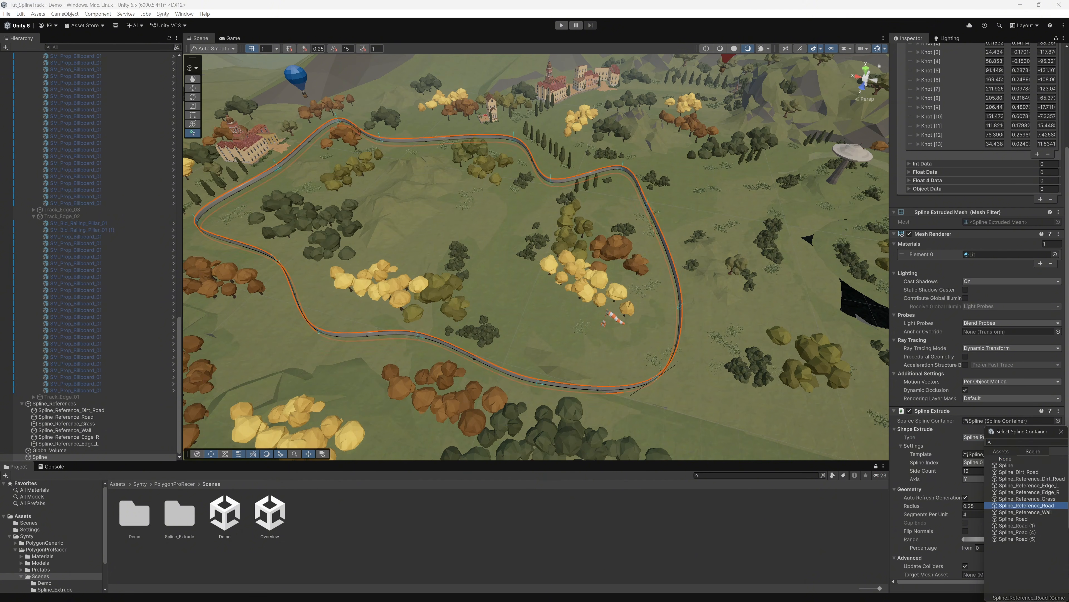
{"action": "double_click", "coordinate": [1027, 505]}
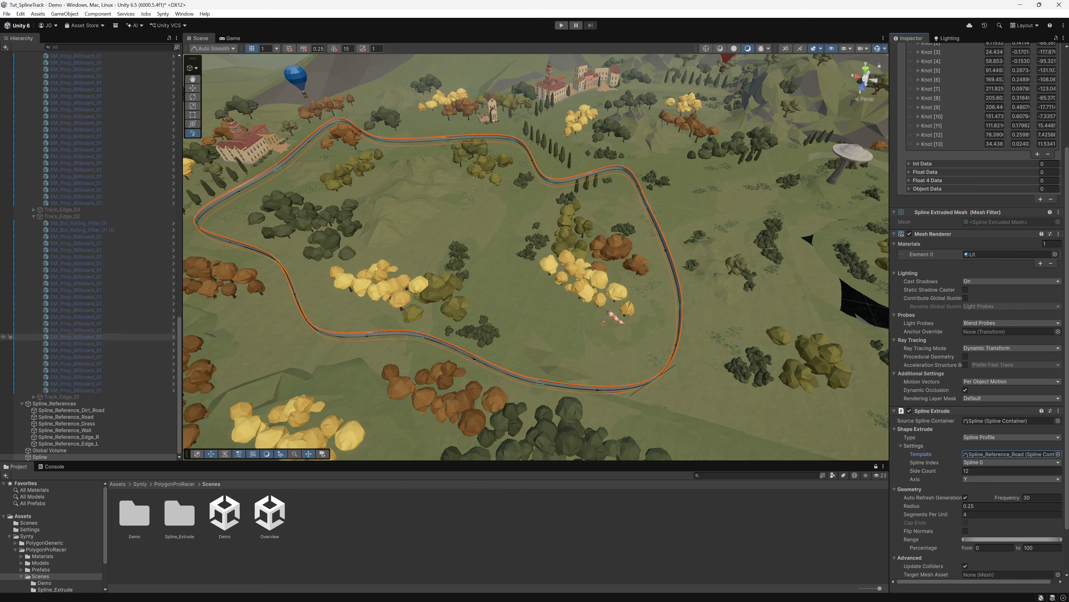
Briefly reactivate Track to examine the material and Spline Extrude settings of the existing Spline_Road, and deactivate Track again.
{"action": "scroll", "coordinate": [84, 337], "scroll_direction": "up", "scroll_amount": 20}
{"action": "scroll", "coordinate": [46, 135], "scroll_direction": "up", "scroll_amount": 1}
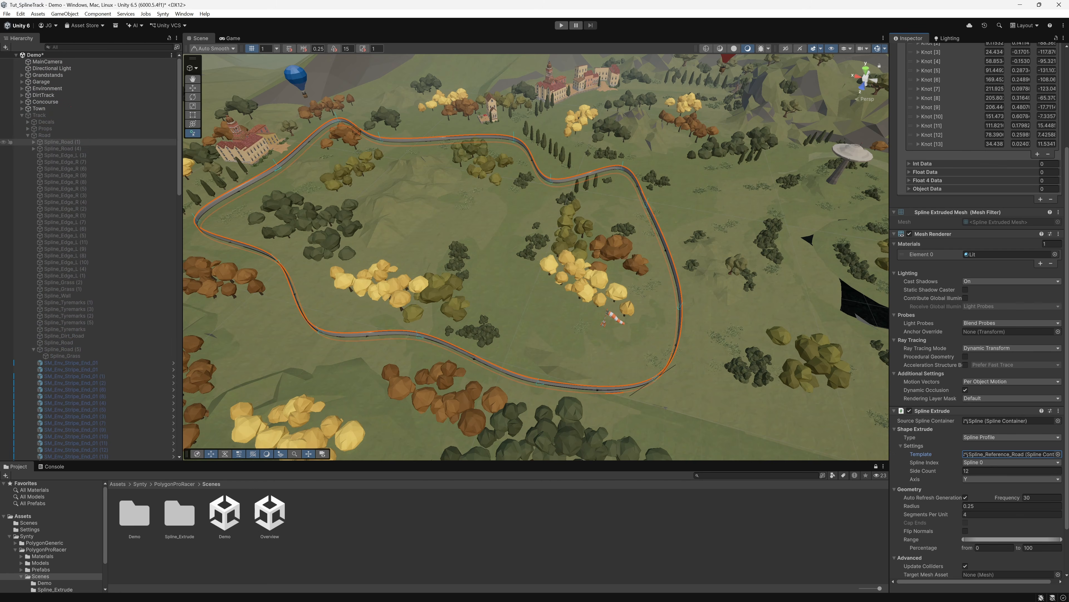
{"action": "left_click", "coordinate": [44, 134]}
{"action": "left_click", "coordinate": [40, 115]}
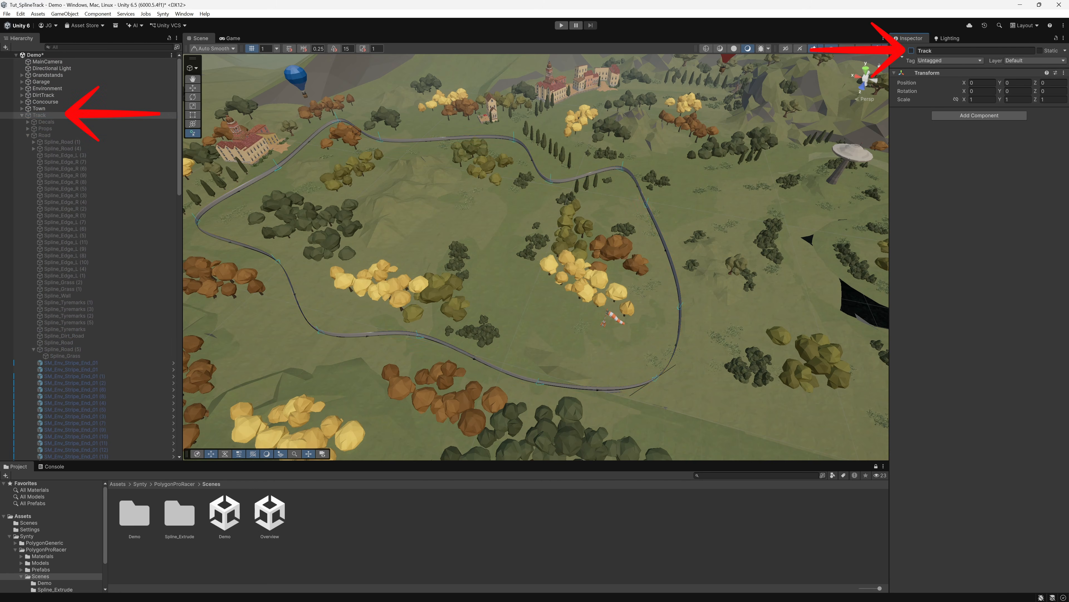
{"action": "left_click", "coordinate": [911, 51]}
{"action": "left_click", "coordinate": [193, 88]}
{"action": "left_click", "coordinate": [312, 295]}
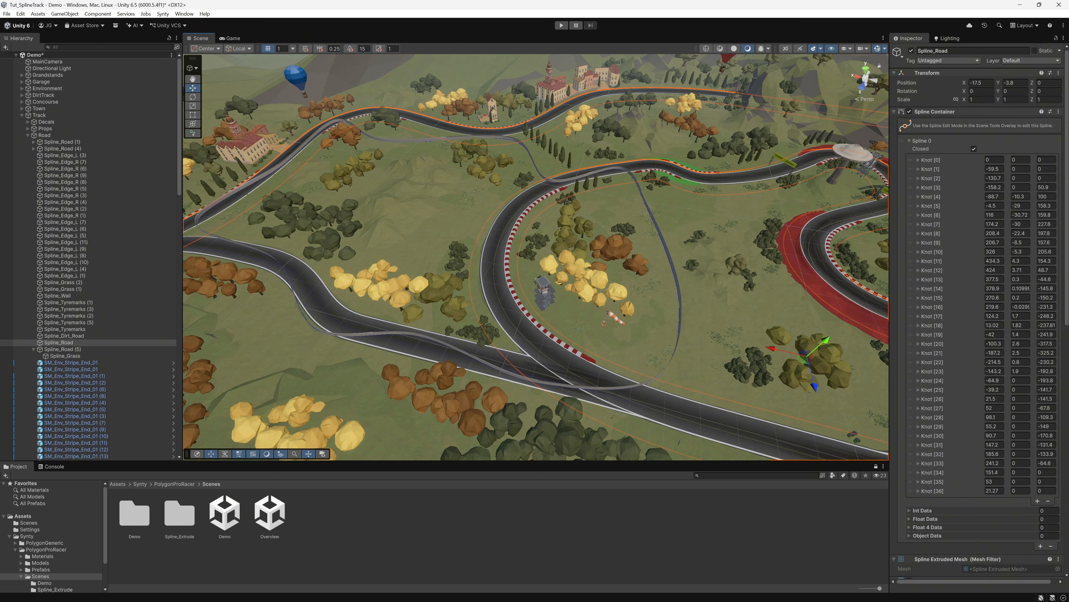
{"action": "left_click", "coordinate": [910, 140]}
{"action": "scroll", "coordinate": [994, 362], "scroll_direction": "down", "scroll_amount": 4}
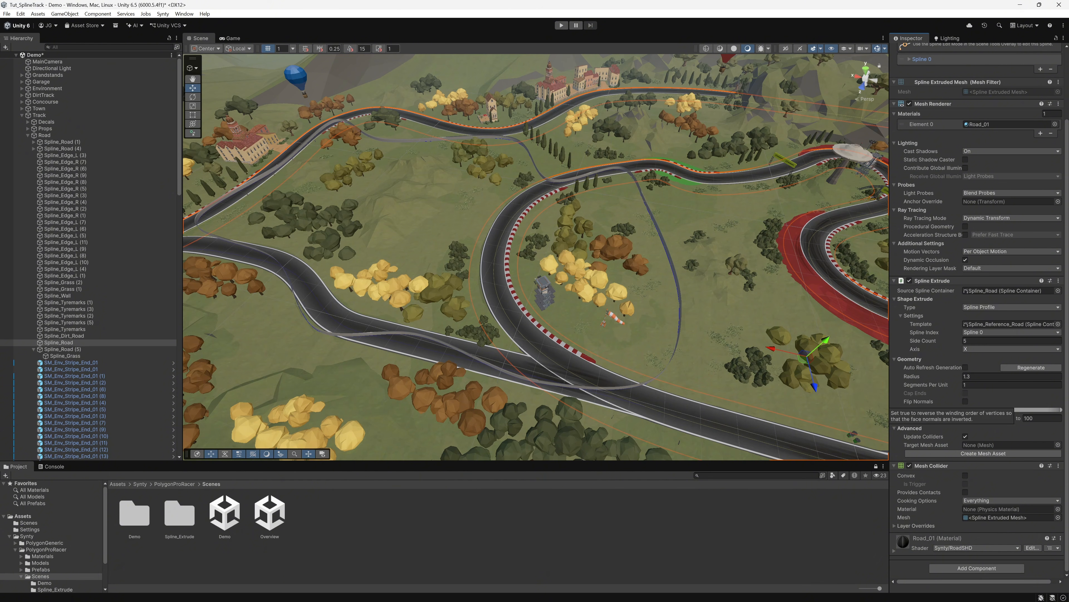
{"action": "left_click", "coordinate": [40, 115]}
{"action": "left_click", "coordinate": [912, 51]}
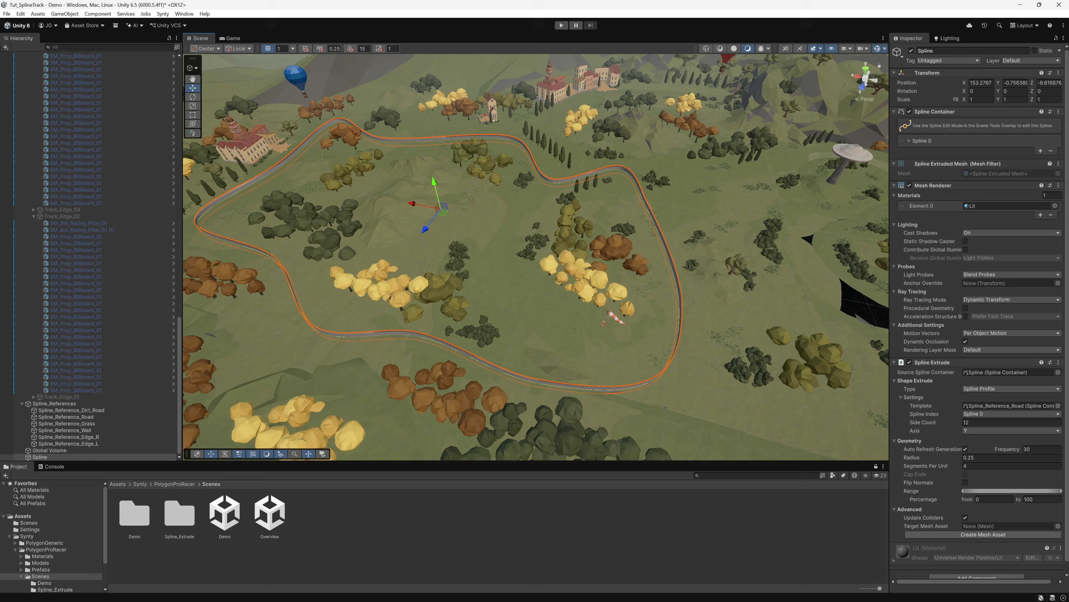
Set the new spline's extrude Side Count to 5, Axis to X and Radius to 1.25.
{"action": "left_click", "coordinate": [1011, 422]}
{"action": "type", "text": "5"}
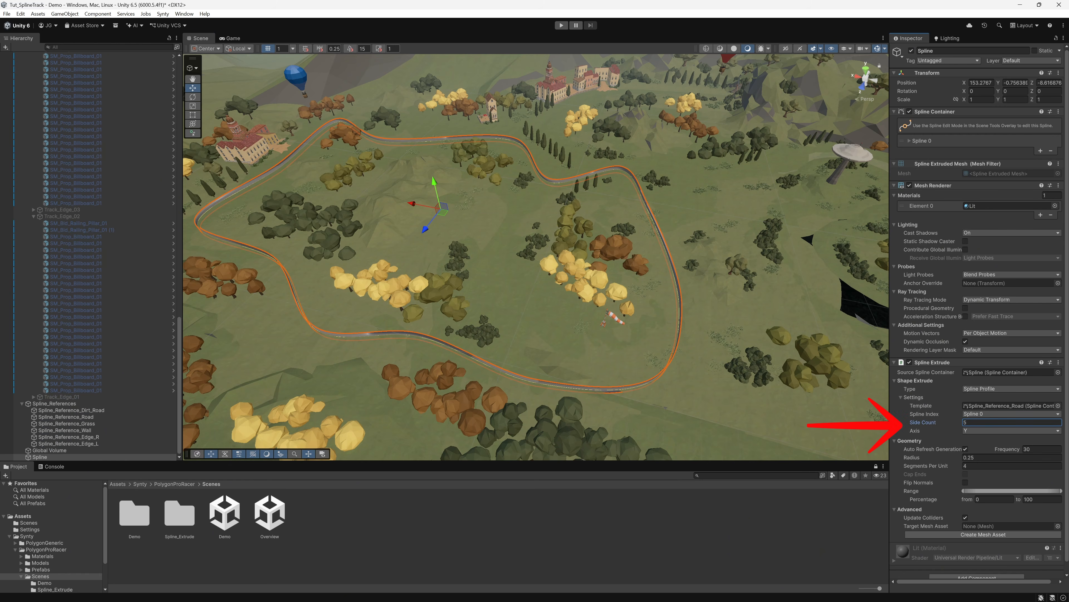
{"action": "left_click", "coordinate": [1011, 430]}
{"action": "left_click", "coordinate": [983, 441]}
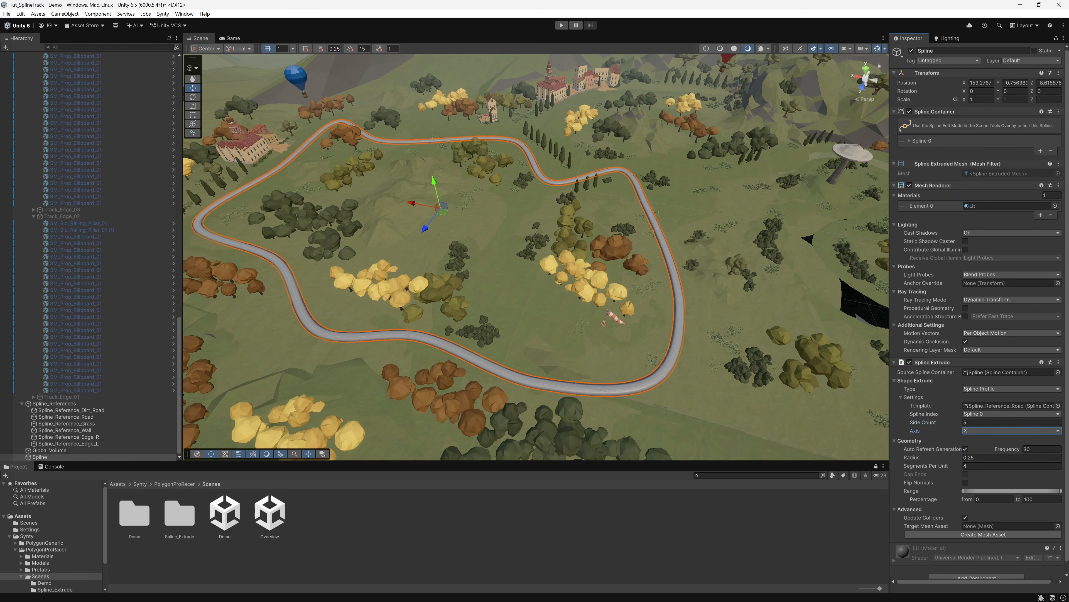
{"action": "left_click", "coordinate": [982, 457]}
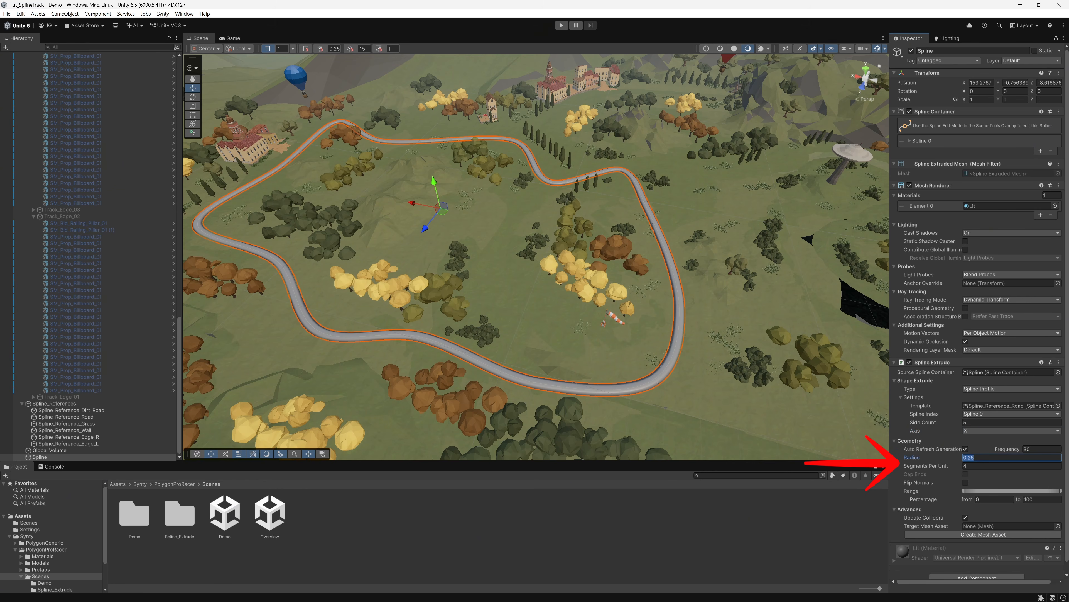
{"action": "type", "text": "1"}
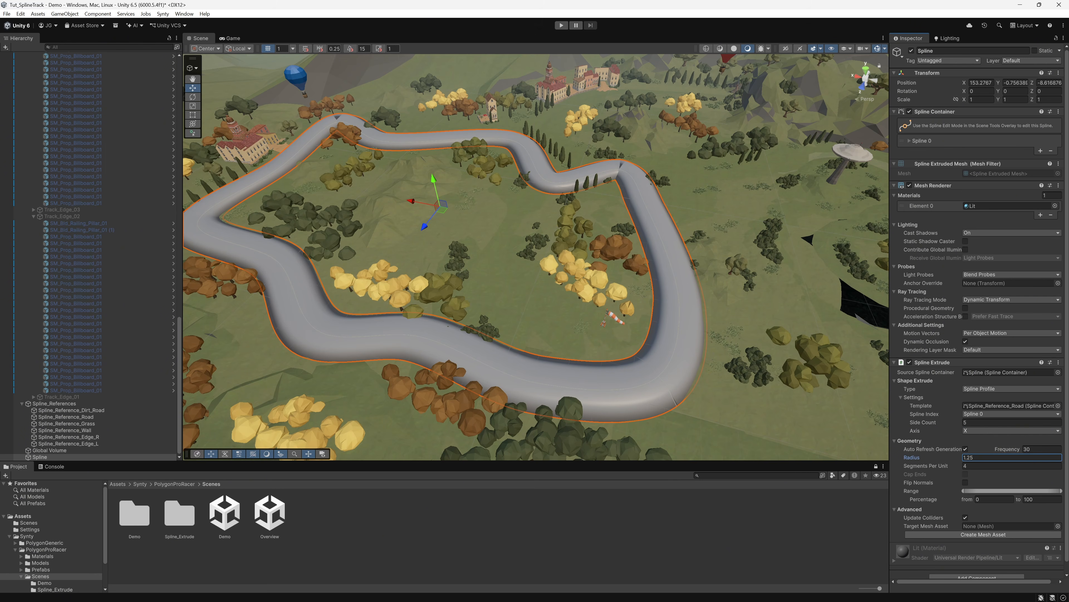
Assign the Road_01 material to Element 0 of the new spline's Mesh Renderer.
{"action": "left_click", "coordinate": [1056, 207]}
{"action": "type", "text": "road"}
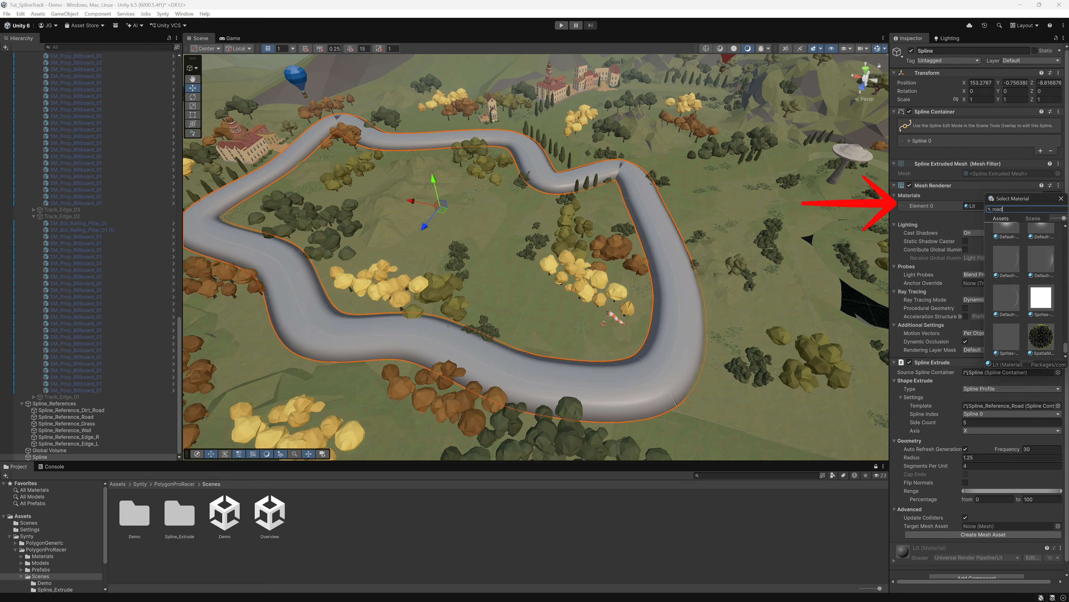
{"action": "double_click", "coordinate": [1007, 317]}
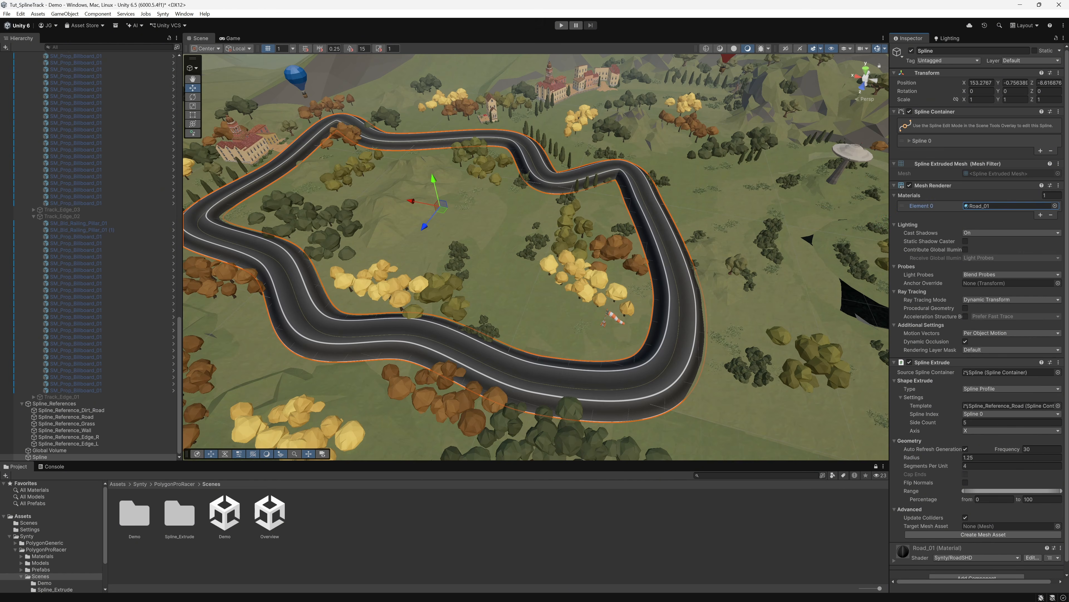
{"action": "key", "text": "w"}
{"action": "right_click_drag", "start_coordinate": [536, 258], "coordinate": [575, 256]}
{"action": "key", "text": "a"}
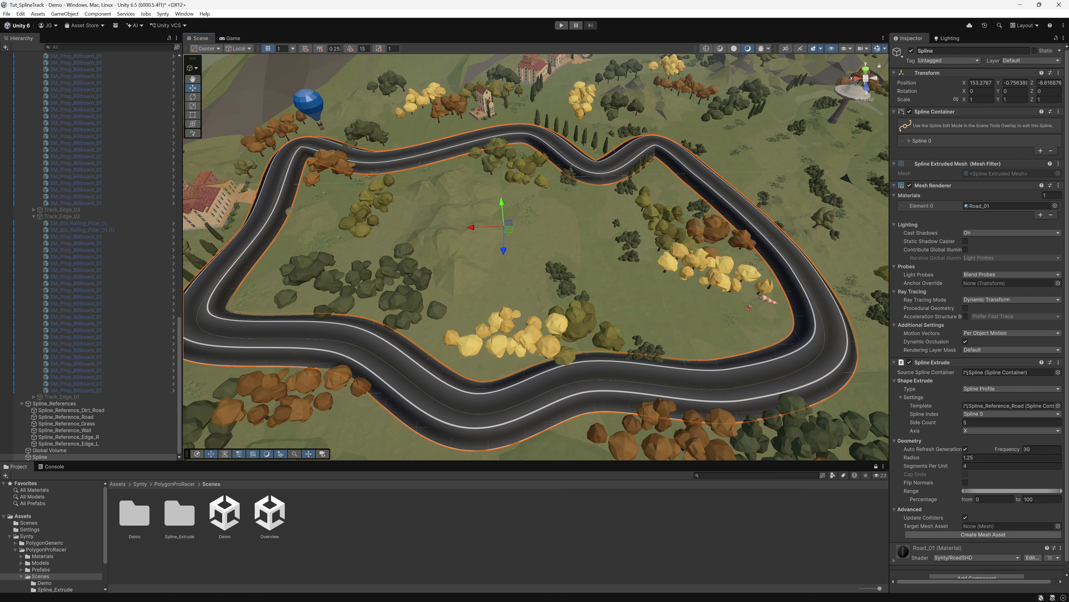
Lower the new road spline object to a Y position of -3.2 so it sits in the terrain.
{"action": "mouse_move", "coordinate": [502, 209]}
{"action": "left_mouse_down"}
{"action": "mouse_move", "coordinate": [503, 231]}
{"action": "mouse_move", "coordinate": [502, 207]}
{"action": "left_mouse_up"}
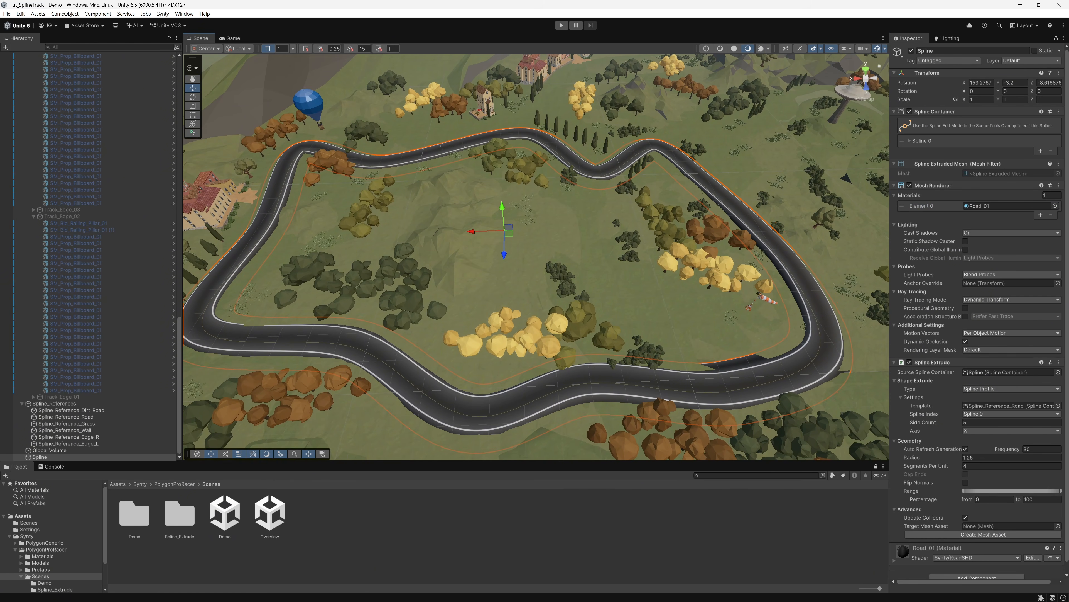
{"action": "scroll", "coordinate": [981, 362], "scroll_direction": "down", "scroll_amount": 1}
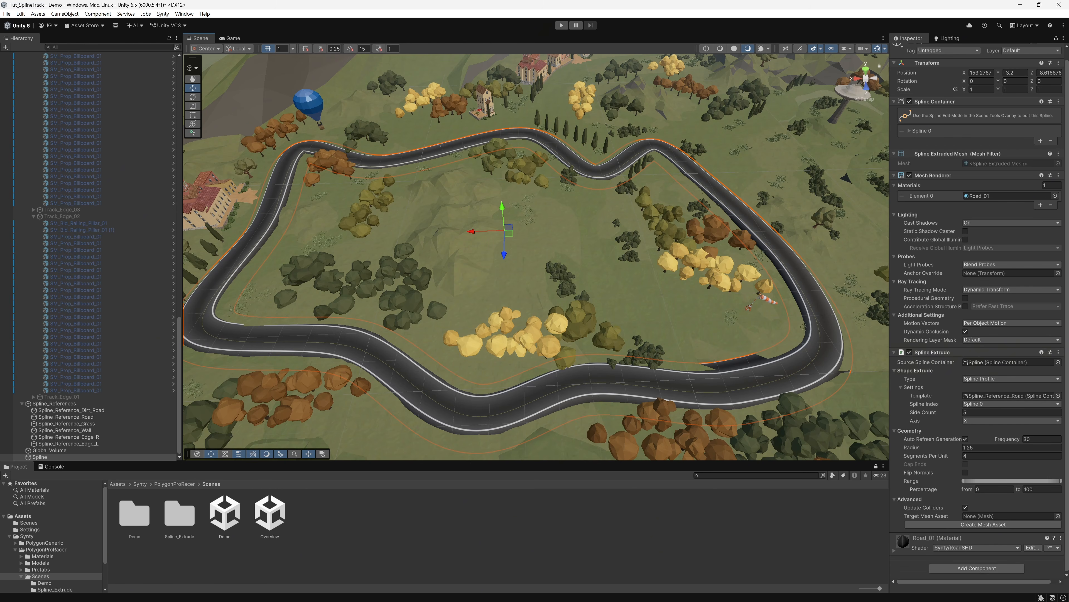
Try 10.71 Segments Per Unit on the road's Spline Extrude, and settle on 3.73.
{"action": "mouse_move", "coordinate": [535, 257]}
{"action": "right_mouse_down"}
{"action": "mouse_move", "coordinate": [473, 246]}
{"action": "mouse_move", "coordinate": [404, 152]}
{"action": "mouse_move", "coordinate": [474, 185]}
{"action": "mouse_move", "coordinate": [451, 187]}
{"action": "right_mouse_up"}
{"action": "scroll", "coordinate": [404, 152], "scroll_direction": "up", "scroll_amount": 2}
{"action": "key", "text": "w"}
{"action": "key", "text": "a"}
{"action": "key", "text": "w"}
{"action": "left_click", "coordinate": [927, 455]}
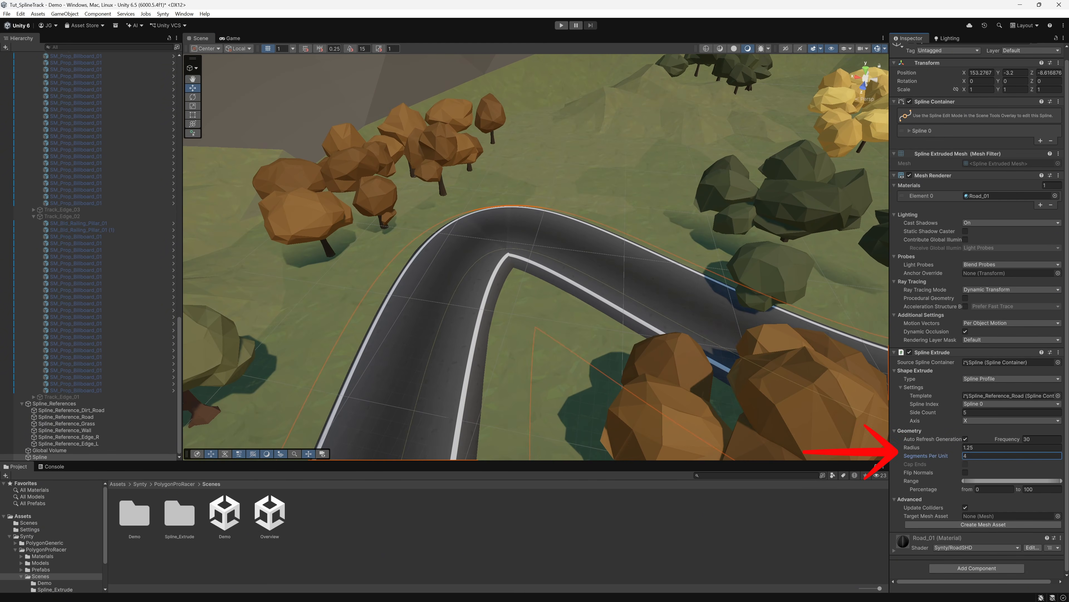
{"action": "left_click_drag", "start_coordinate": [947, 456], "coordinate": [970, 455]}
{"action": "key", "text": "a"}
{"action": "right_click_drag", "start_coordinate": [589, 236], "coordinate": [686, 274]}
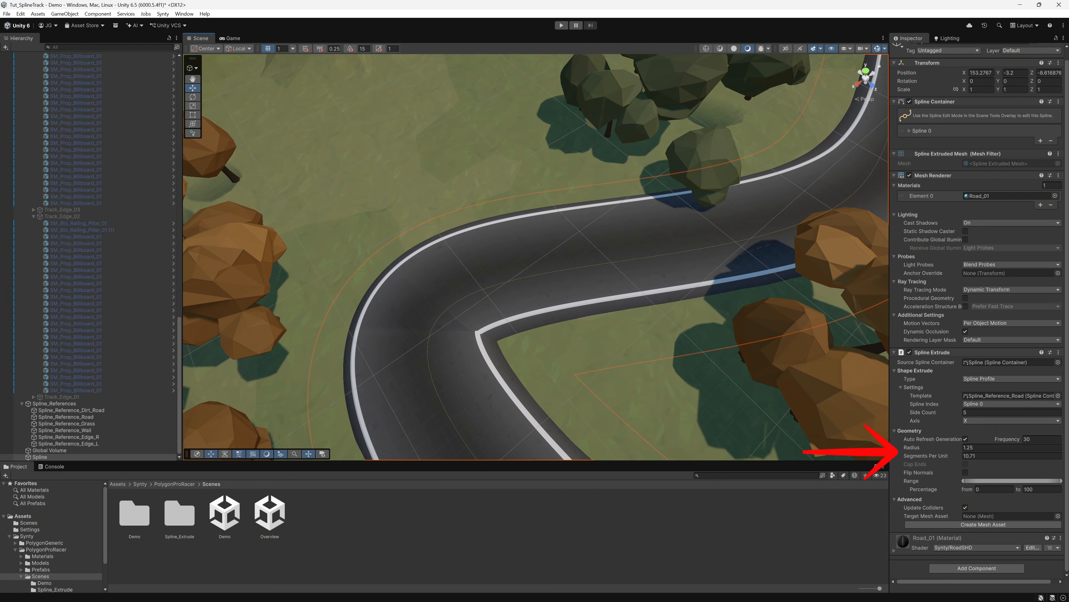
{"action": "mouse_move", "coordinate": [943, 456]}
{"action": "left_mouse_down"}
{"action": "mouse_move", "coordinate": [899, 455]}
{"action": "mouse_move", "coordinate": [917, 456]}
{"action": "left_mouse_up"}
{"action": "key", "text": "s"}
{"action": "right_click_drag", "start_coordinate": [716, 321], "coordinate": [673, 325]}
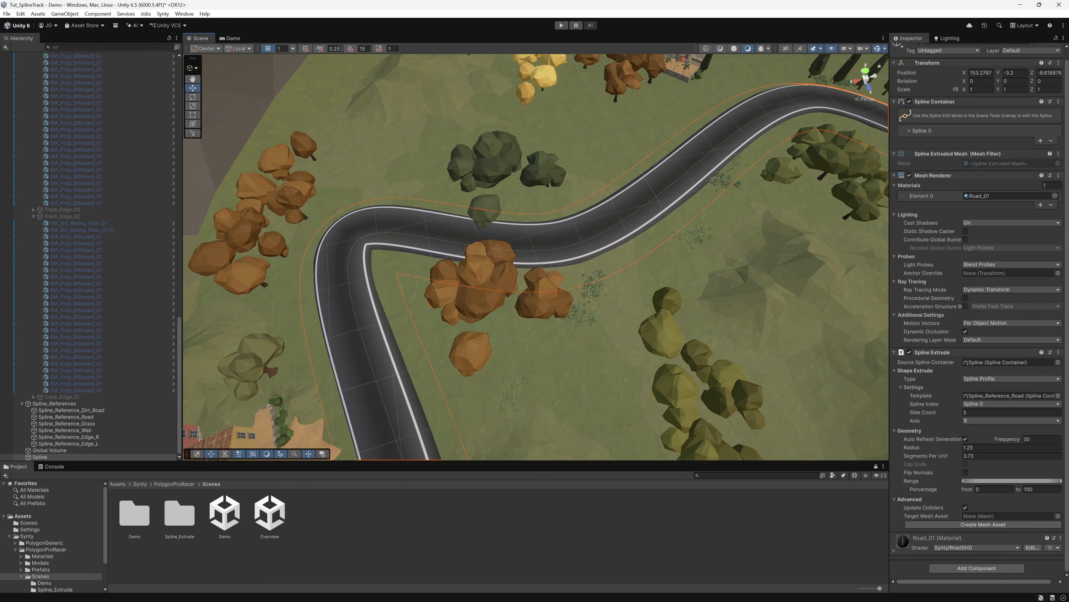
Switch to spline editing and move Knot 7 at the sharp corner to about X 208, Z -120.
{"action": "left_click", "coordinate": [192, 68]}
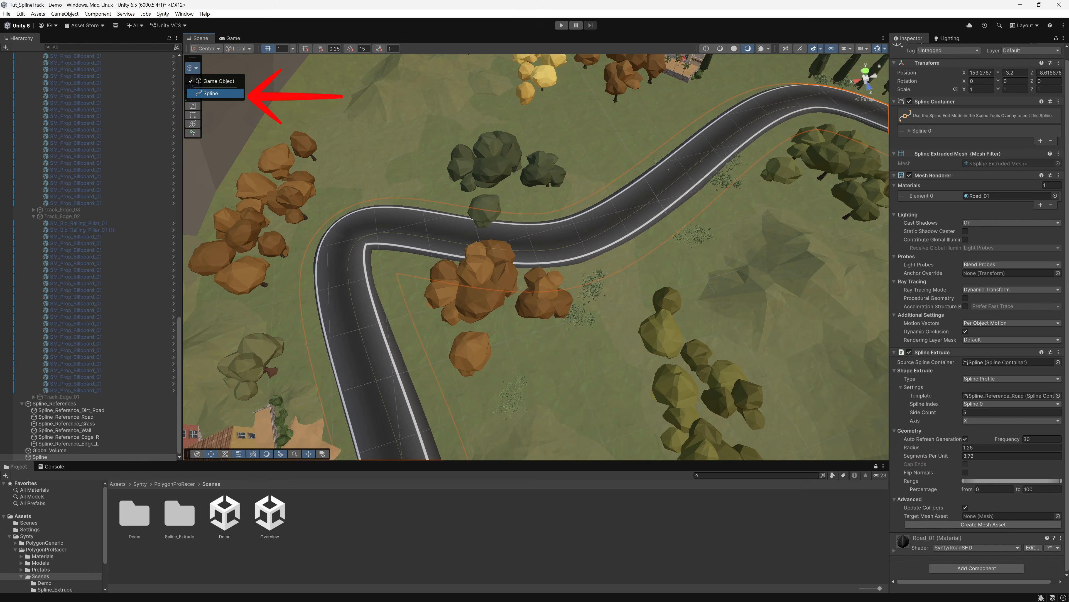
{"action": "left_click", "coordinate": [212, 93]}
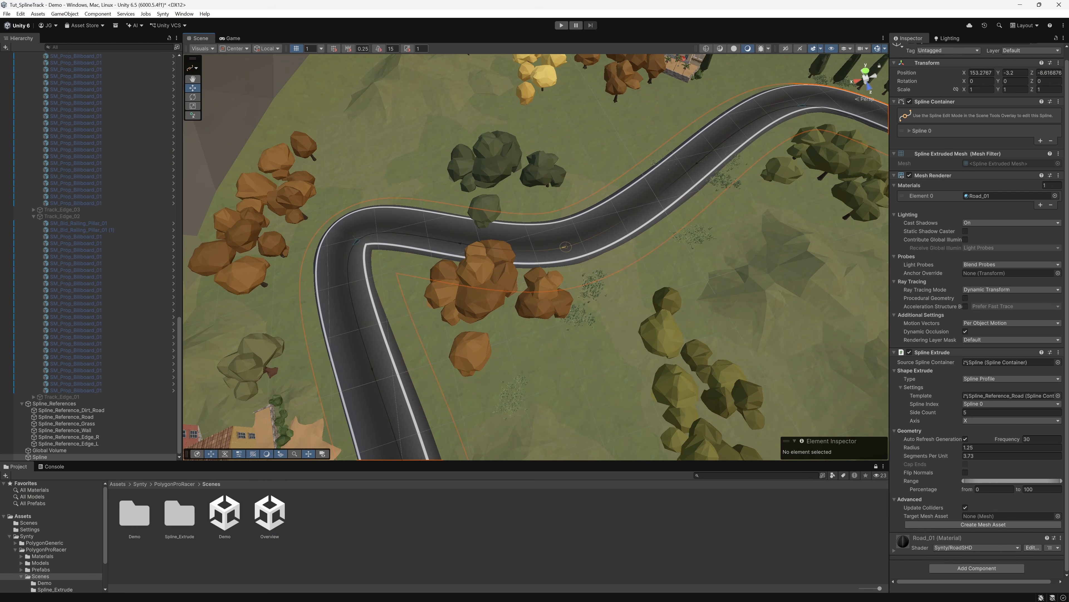
{"action": "left_click", "coordinate": [565, 246]}
{"action": "left_click_drag", "start_coordinate": [536, 254], "coordinate": [550, 250]}
{"action": "left_click", "coordinate": [356, 243]}
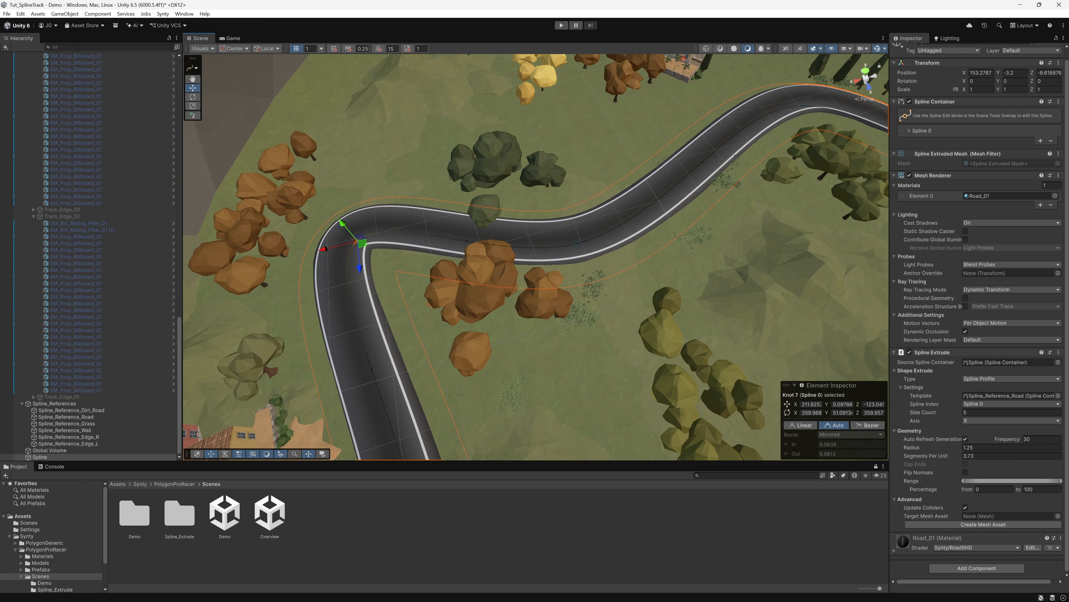
{"action": "mouse_move", "coordinate": [358, 267]}
{"action": "left_mouse_down"}
{"action": "mouse_move", "coordinate": [360, 280]}
{"action": "mouse_move", "coordinate": [332, 258]}
{"action": "mouse_move", "coordinate": [345, 254]}
{"action": "left_mouse_up"}
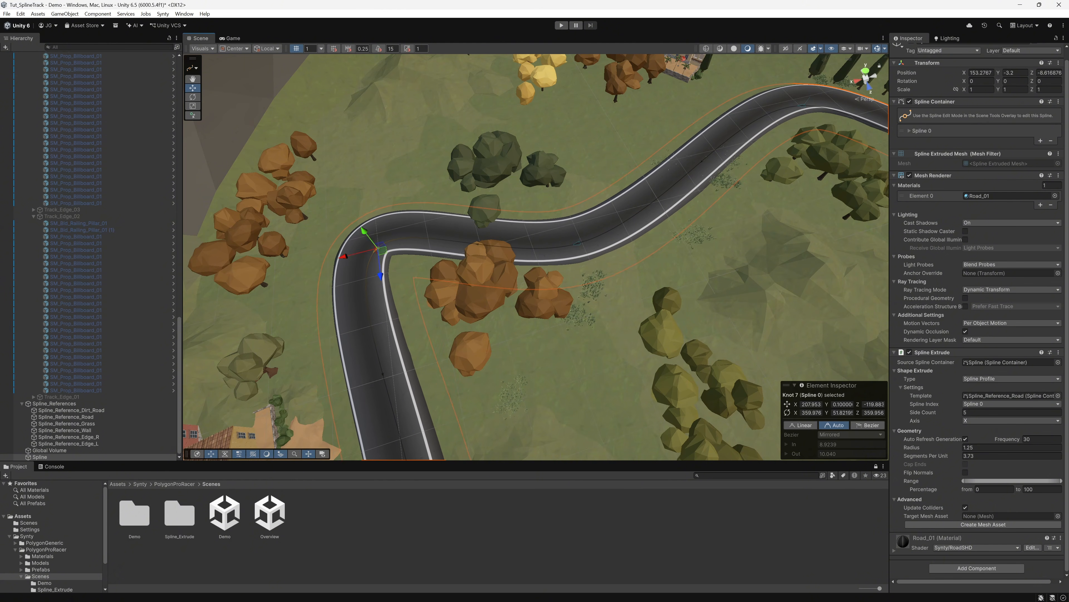
Raise Knot 8 to about Y 0.32 and rotate it to about 352.6 on Z to bank the road.
{"action": "key", "text": "d"}
{"action": "right_click_drag", "start_coordinate": [354, 254], "coordinate": [189, 276]}
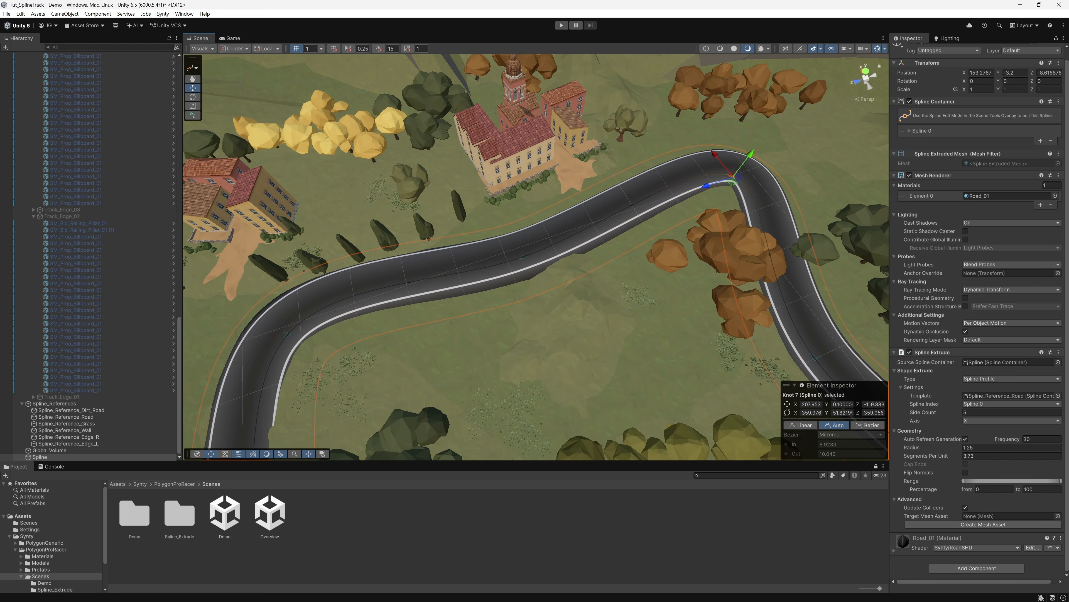
{"action": "left_click", "coordinate": [527, 268]}
{"action": "left_click_drag", "start_coordinate": [523, 247], "coordinate": [522, 241]}
{"action": "key", "text": "e"}
{"action": "key", "text": "a"}
{"action": "right_click_drag", "start_coordinate": [524, 253], "coordinate": [657, 261]}
{"action": "left_click_drag", "start_coordinate": [557, 291], "coordinate": [559, 293]}
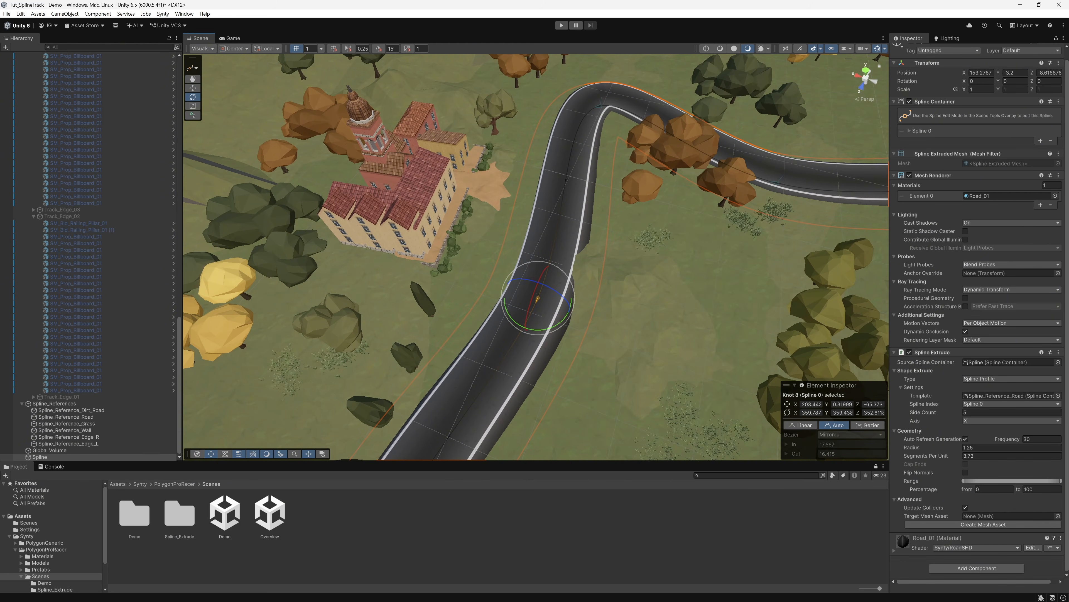
Move Knot 7 to about X 205.4, Z -117.2 and change its tangent mode to Bezier.
{"action": "left_click", "coordinate": [599, 107]}
{"action": "key", "text": "w"}
{"action": "left_click_drag", "start_coordinate": [604, 110], "coordinate": [612, 119]}
{"action": "left_click", "coordinate": [867, 425]}
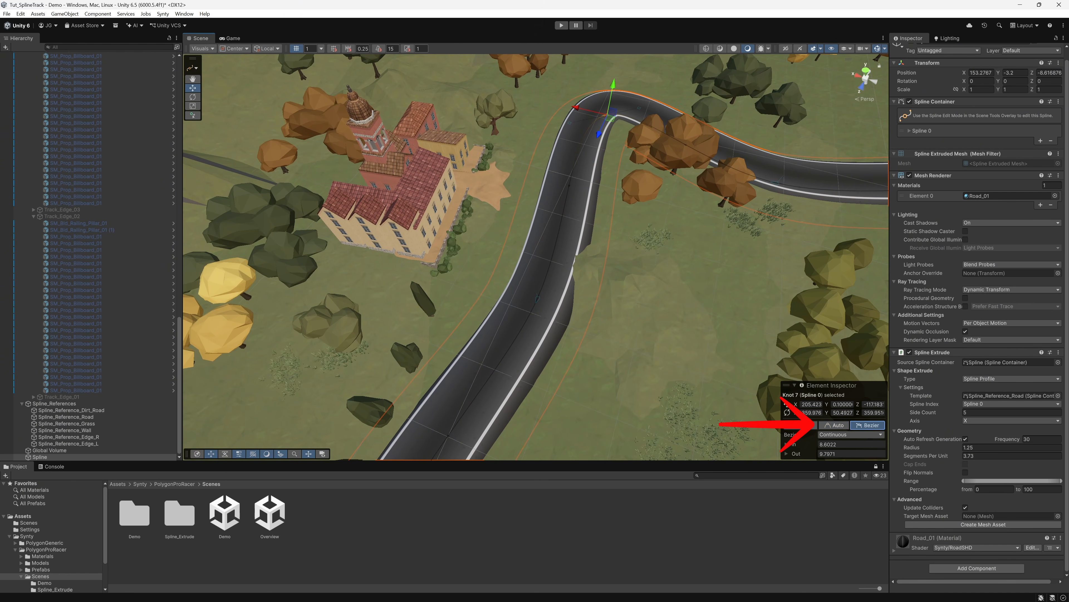
Pull out Knot 7's incoming tangent to widen the corner, with a length of 26.7.
{"action": "left_click", "coordinate": [639, 109]}
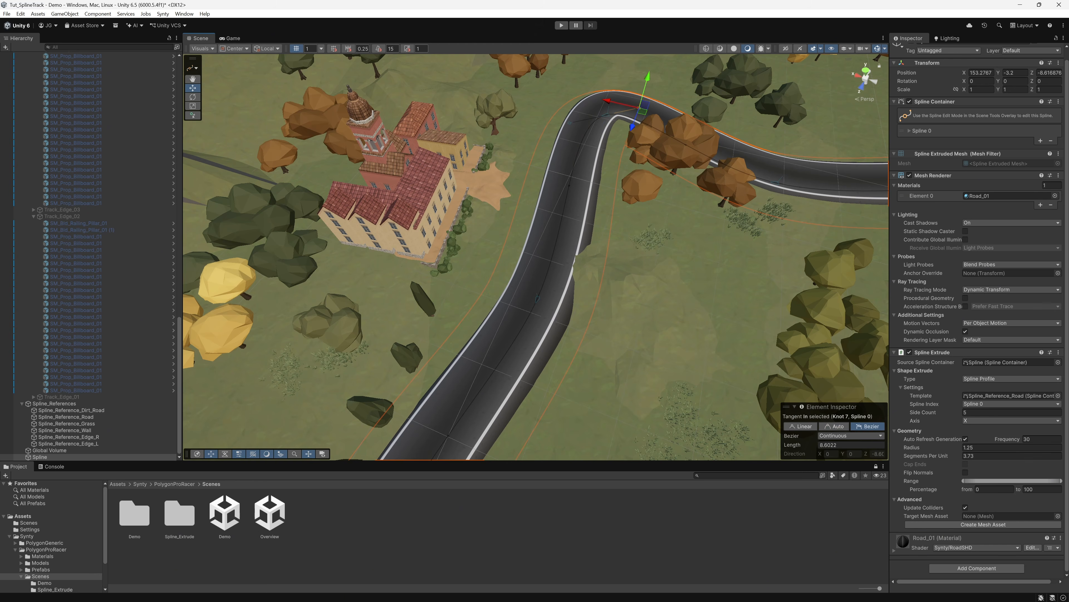
{"action": "left_click_drag", "start_coordinate": [608, 100], "coordinate": [682, 114]}
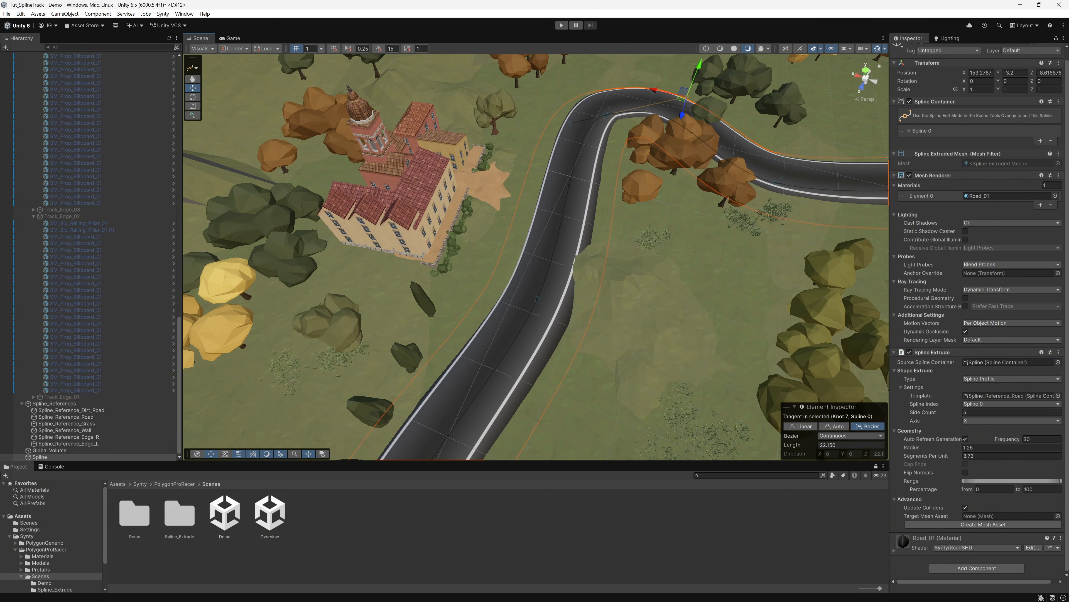
{"action": "left_click_drag", "start_coordinate": [793, 444], "coordinate": [806, 444]}
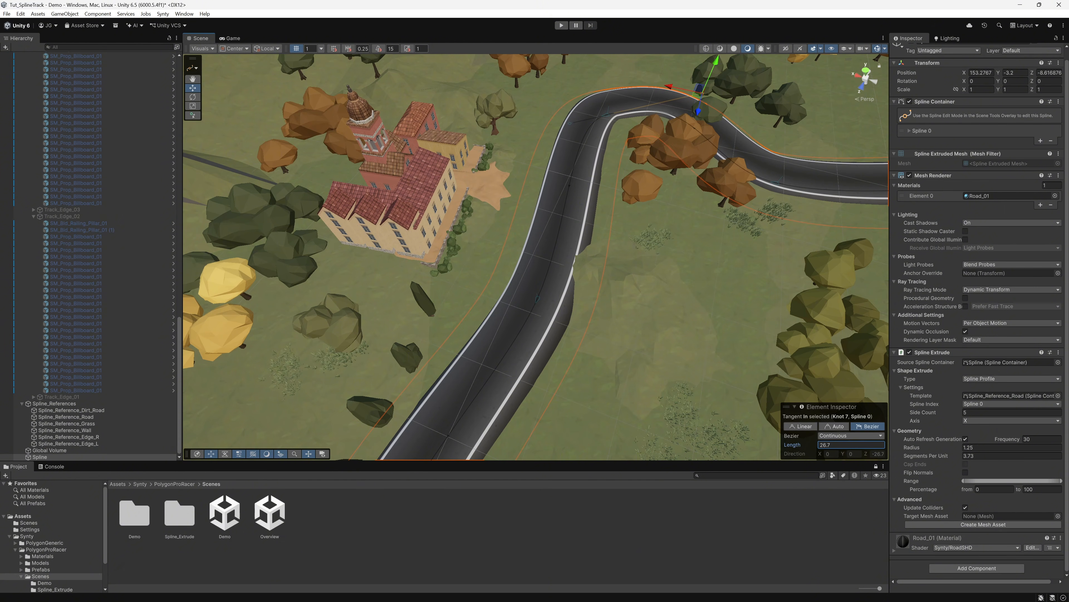
Shorten Knot 7's incoming tangent to about 14 and shift the knot to about X 203.6, Z -115.3.
{"action": "key", "text": "w"}
{"action": "right_click_drag", "start_coordinate": [674, 315], "coordinate": [795, 286]}
{"action": "left_click_drag", "start_coordinate": [499, 153], "coordinate": [502, 176]}
{"action": "right_click_drag", "start_coordinate": [504, 179], "coordinate": [606, 162]}
{"action": "key", "text": "a"}
{"action": "left_click_drag", "start_coordinate": [467, 280], "coordinate": [494, 281]}
{"action": "left_click", "coordinate": [572, 344]}
{"action": "left_click_drag", "start_coordinate": [603, 344], "coordinate": [590, 363]}
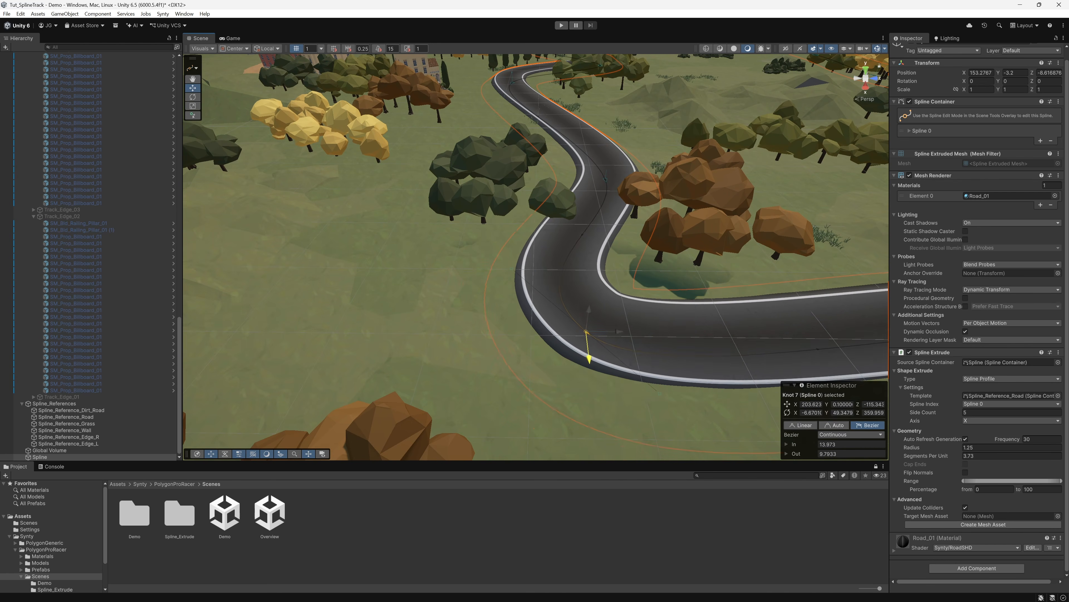
Raise Knot 8 to Y 1.06 to lift that stretch of road above the terrain.
{"action": "right_click_drag", "start_coordinate": [590, 363], "coordinate": [758, 320]}
{"action": "key", "text": "a"}
{"action": "left_click", "coordinate": [611, 352]}
{"action": "left_click_drag", "start_coordinate": [611, 330], "coordinate": [612, 325]}
{"action": "key", "text": "w"}
{"action": "right_click_drag", "start_coordinate": [613, 325], "coordinate": [653, 392]}
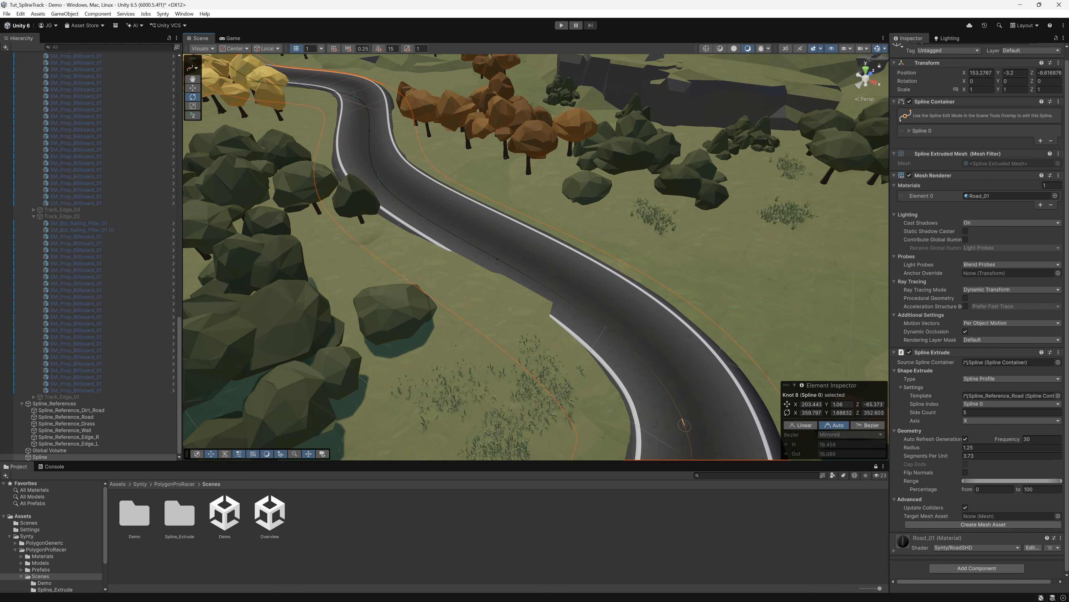
Adjust the tilt and placement of the neighbouring road knots, and return to editing game objects.
{"action": "left_click", "coordinate": [684, 426]}
{"action": "key", "text": "e"}
{"action": "left_click_drag", "start_coordinate": [694, 405], "coordinate": [696, 398]}
{"action": "right_click_drag", "start_coordinate": [696, 398], "coordinate": [560, 286]}
{"action": "left_click", "coordinate": [547, 304]}
{"action": "left_click", "coordinate": [560, 287]}
{"action": "key", "text": "ctrl+d"}
{"action": "left_click_drag", "start_coordinate": [556, 207], "coordinate": [602, 257]}
{"action": "left_click", "coordinate": [602, 295]}
{"action": "key", "text": "s"}
{"action": "right_click_drag", "start_coordinate": [602, 295], "coordinate": [556, 253]}
{"action": "left_click", "coordinate": [512, 326]}
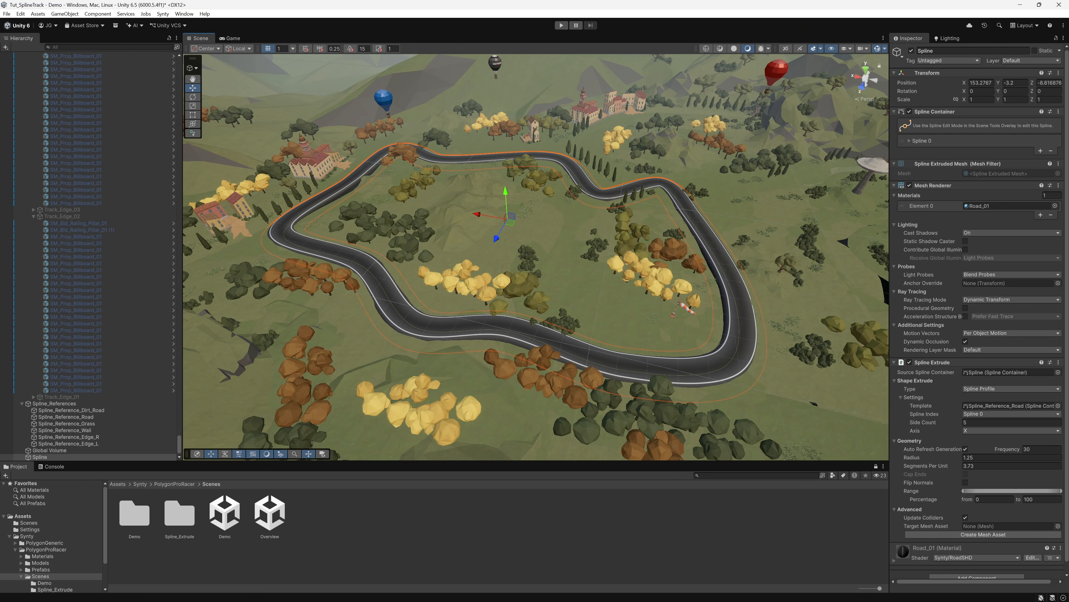
Add a Mesh Collider component to the road spline.
{"action": "scroll", "coordinate": [979, 310], "scroll_direction": "down", "scroll_amount": 1}
{"action": "left_click", "coordinate": [977, 567]}
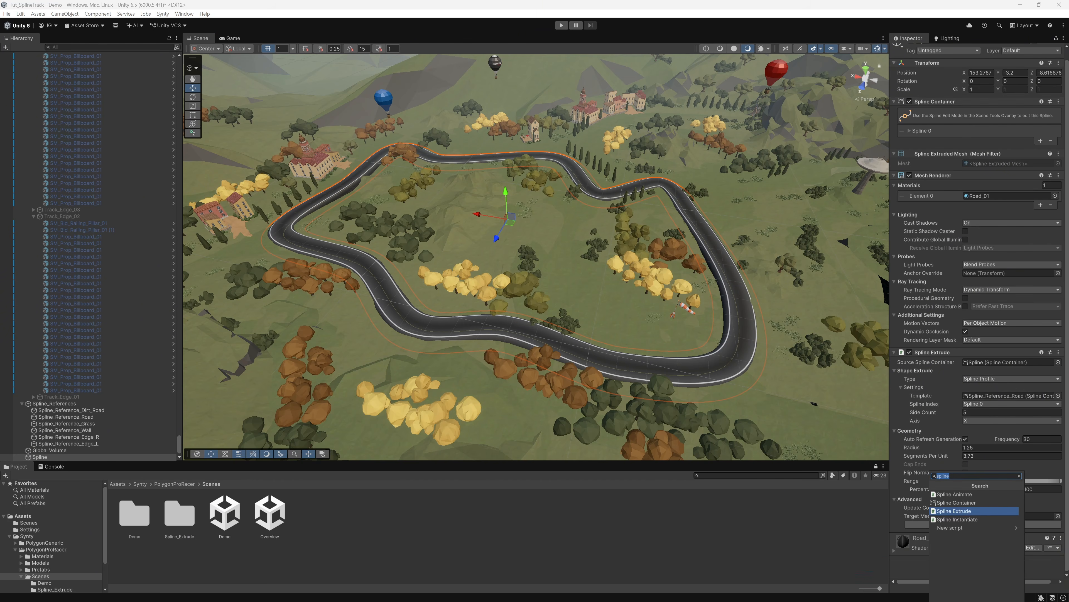
{"action": "type", "text": "mesh"}
{"action": "key", "text": "Up"}
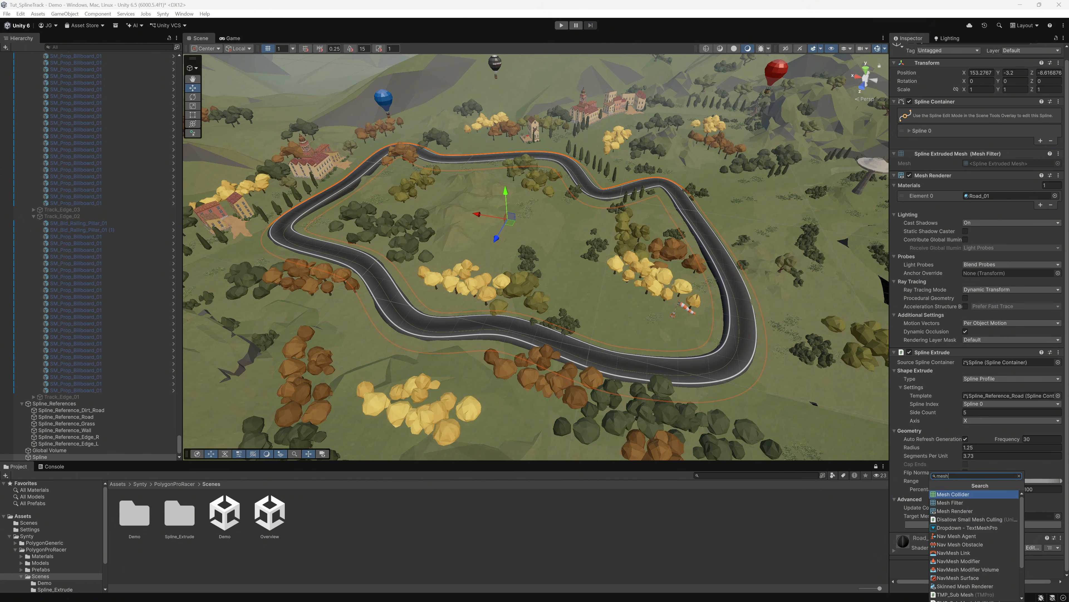
{"action": "key", "text": "Return"}
{"action": "scroll", "coordinate": [977, 316], "scroll_direction": "down", "scroll_amount": 1}
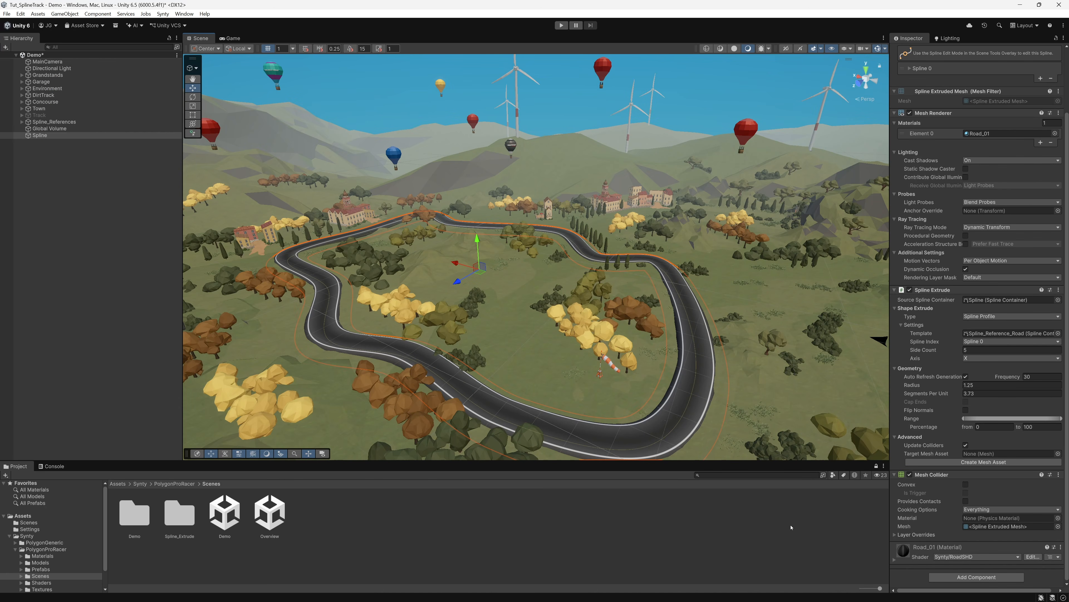
Add a Spline Instantiate component to the road spline.
{"action": "left_click", "coordinate": [940, 578]}
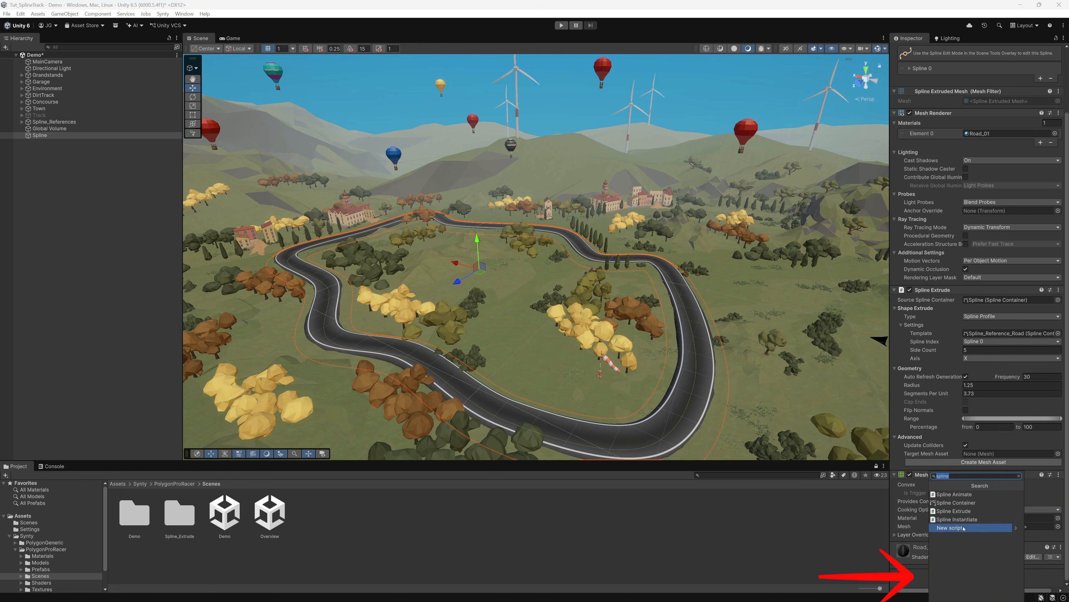
{"action": "left_click", "coordinate": [957, 520]}
{"action": "scroll", "coordinate": [964, 522], "scroll_direction": "down", "scroll_amount": 5}
{"action": "scroll", "coordinate": [964, 522], "scroll_direction": "down", "scroll_amount": 2}
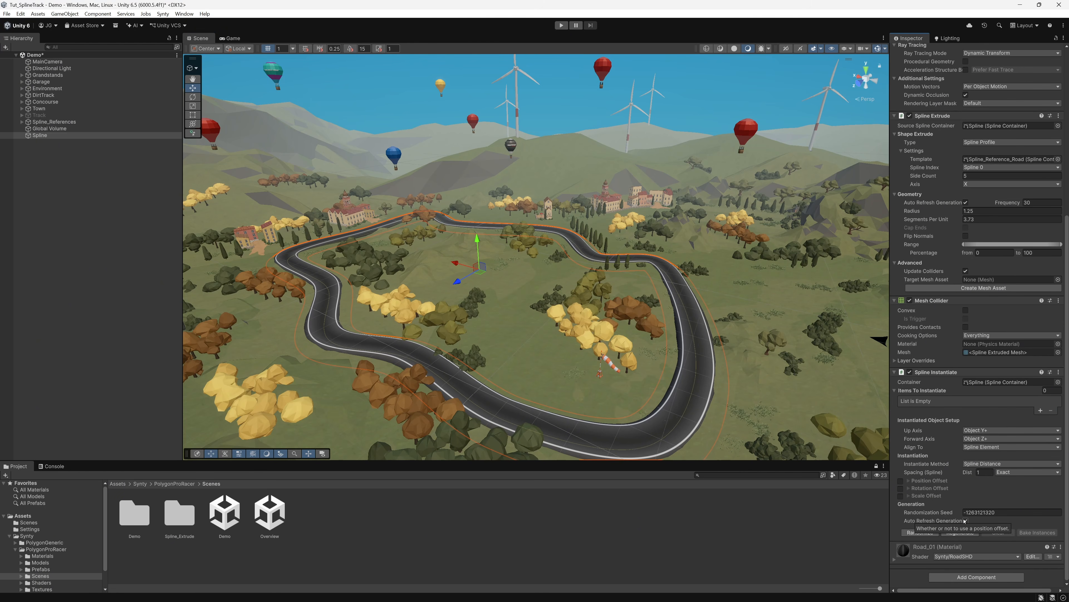
Add a first item to instantiate, searching the assets for "barrier tyre" and assigning SM_Prop_Barrier_Tyres_01.
{"action": "left_click", "coordinate": [1040, 411]}
{"action": "left_click", "coordinate": [1015, 402]}
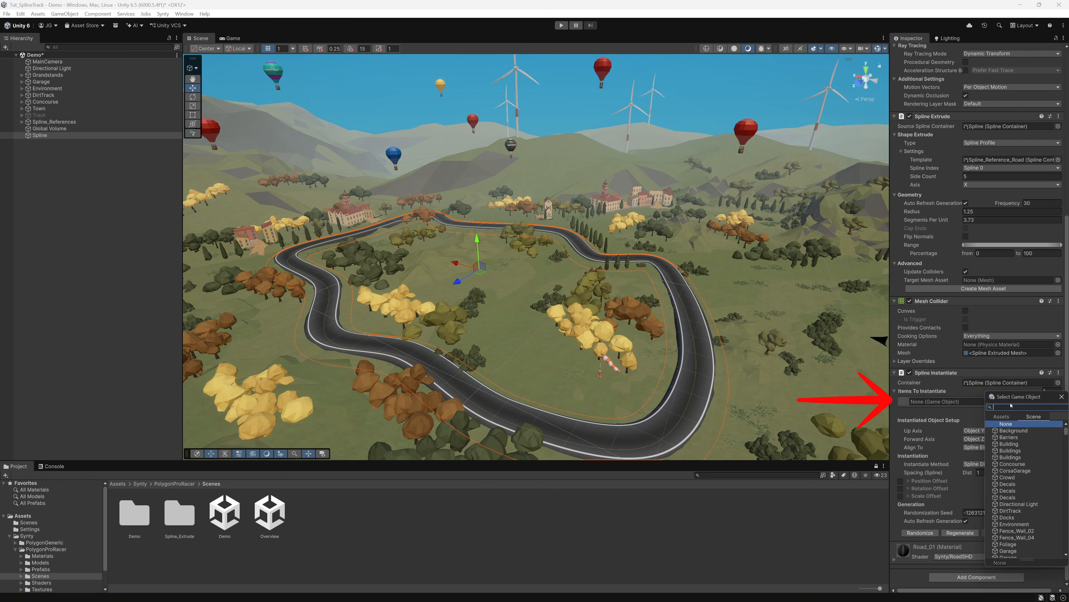
{"action": "left_click", "coordinate": [1006, 415]}
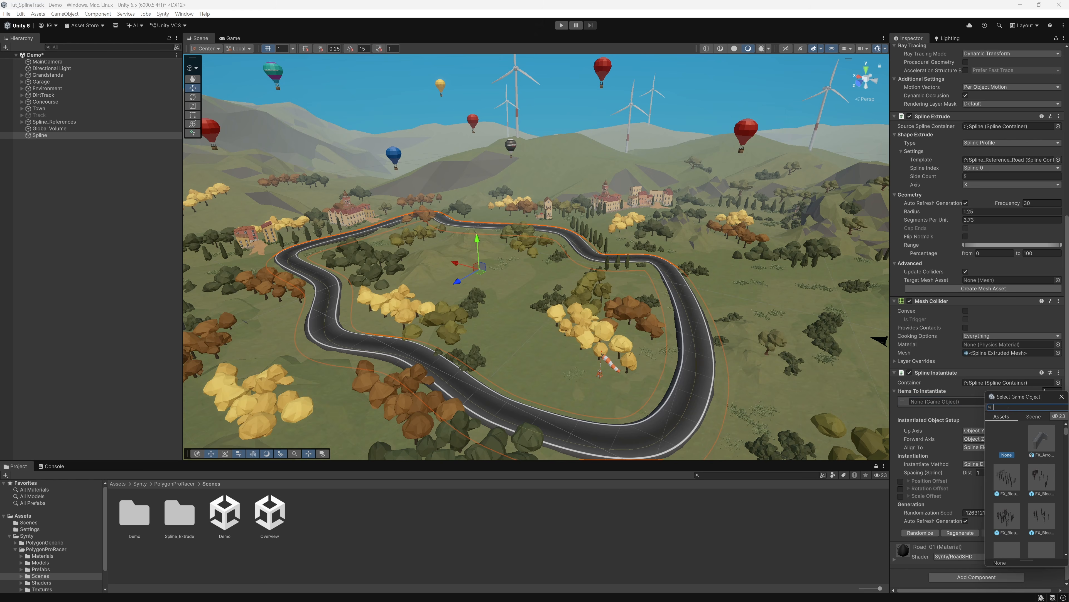
{"action": "type", "text": "barriertyre"}
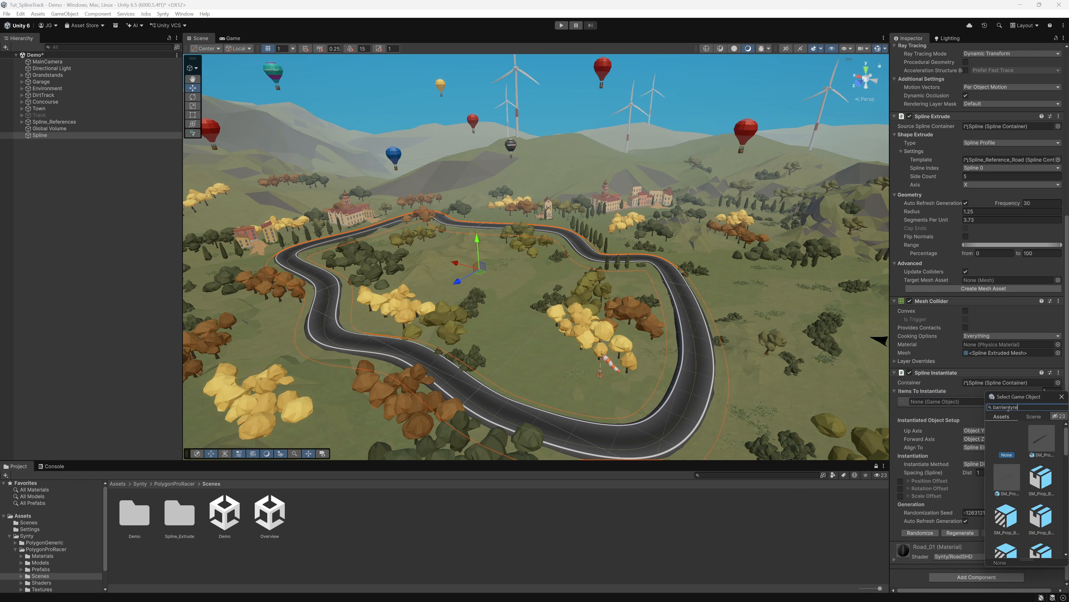
{"action": "double_click", "coordinate": [1008, 407]}
{"action": "left_click", "coordinate": [1010, 469]}
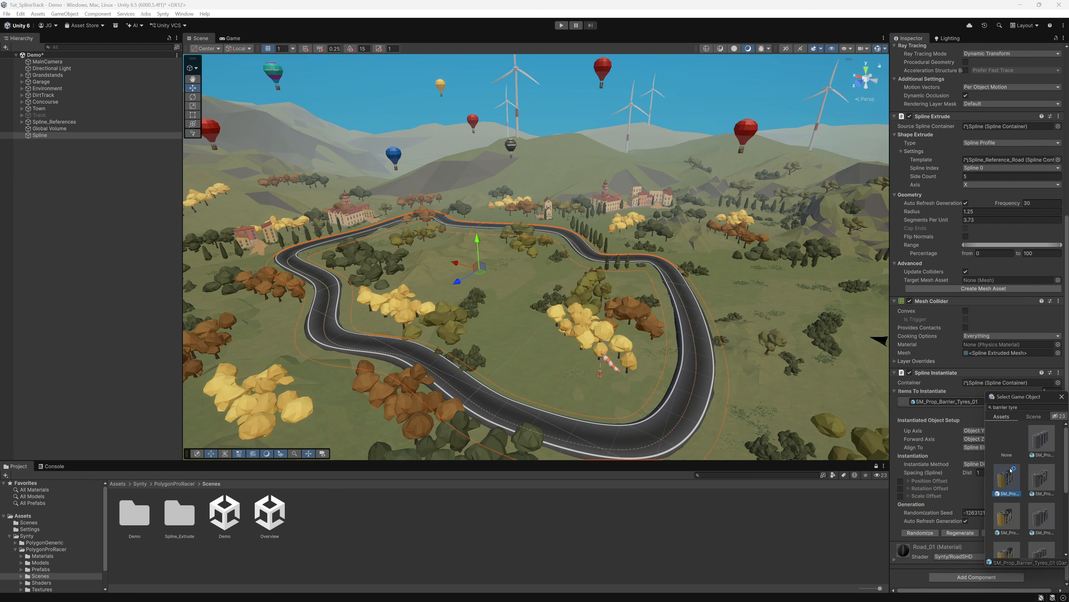
{"action": "left_click", "coordinate": [981, 418]}
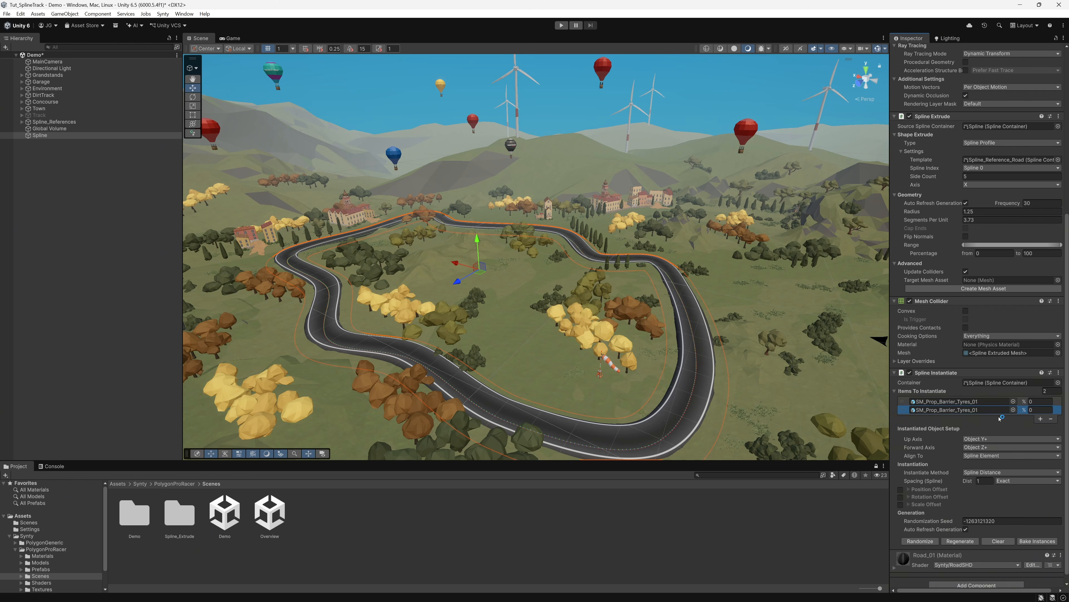
Add SM_Prop_Barrier_Tyres_02 and SM_Prop_Barrier_Tyres_03 as the second and third items to instantiate.
{"action": "left_click", "coordinate": [1041, 410]}
{"action": "left_click", "coordinate": [1014, 410]}
{"action": "scroll", "coordinate": [1010, 443], "scroll_direction": "down", "scroll_amount": 2}
{"action": "double_click", "coordinate": [1008, 444]}
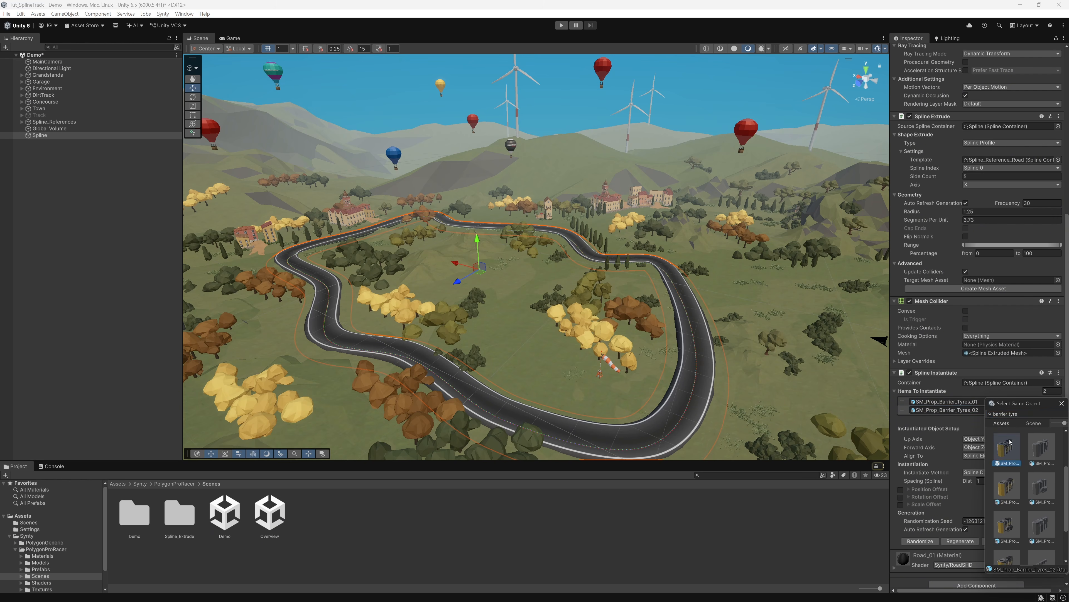
{"action": "left_click", "coordinate": [1040, 419]}
{"action": "left_click", "coordinate": [1014, 418]}
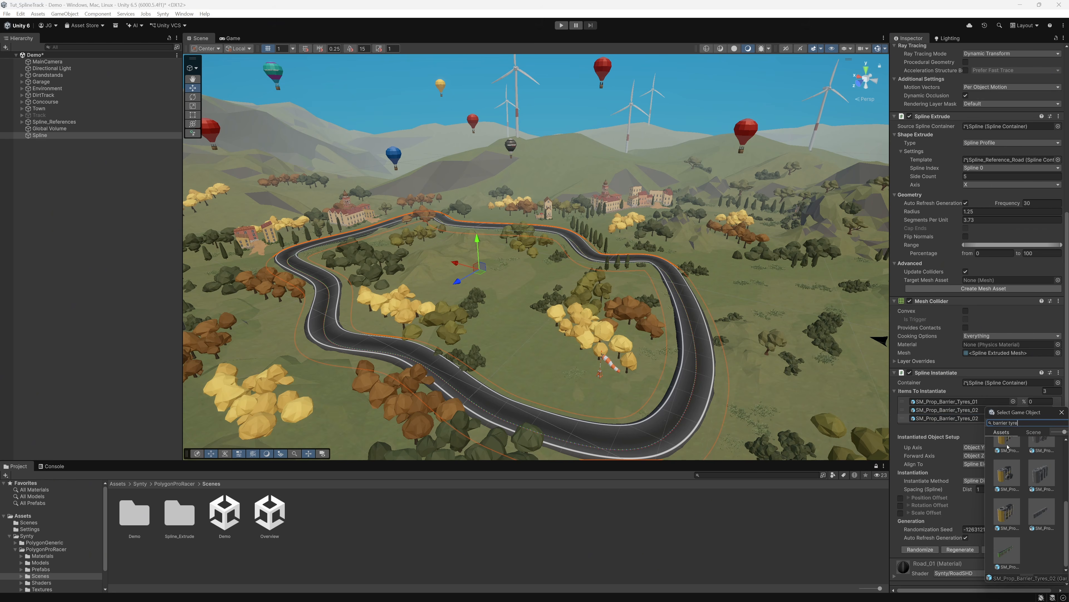
{"action": "double_click", "coordinate": [1008, 446]}
Add SM_Prop_Barrier_Tyres_04 and SM_Prop_Barrier_Tyres_05 as the fourth and fifth items to instantiate.
{"action": "left_click", "coordinate": [1040, 426]}
{"action": "left_click", "coordinate": [1013, 426]}
{"action": "scroll", "coordinate": [1011, 459], "scroll_direction": "down", "scroll_amount": 3}
{"action": "double_click", "coordinate": [1013, 470]}
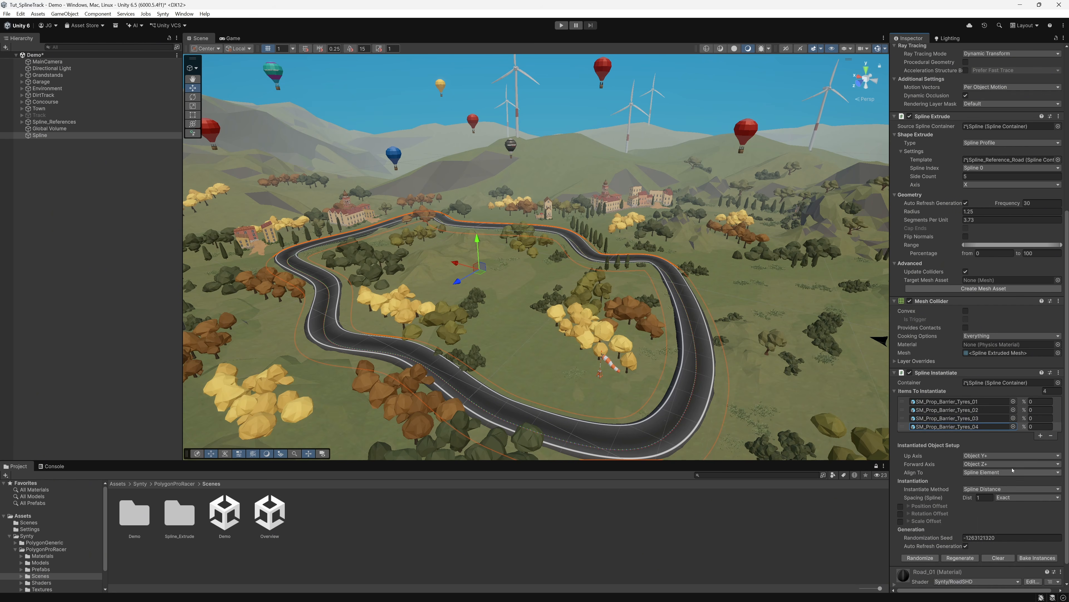
{"action": "left_click", "coordinate": [1041, 436]}
{"action": "left_click", "coordinate": [1014, 434]}
{"action": "scroll", "coordinate": [1010, 476], "scroll_direction": "down", "scroll_amount": 3}
{"action": "left_click", "coordinate": [1008, 488]}
{"action": "double_click", "coordinate": [1008, 529]}
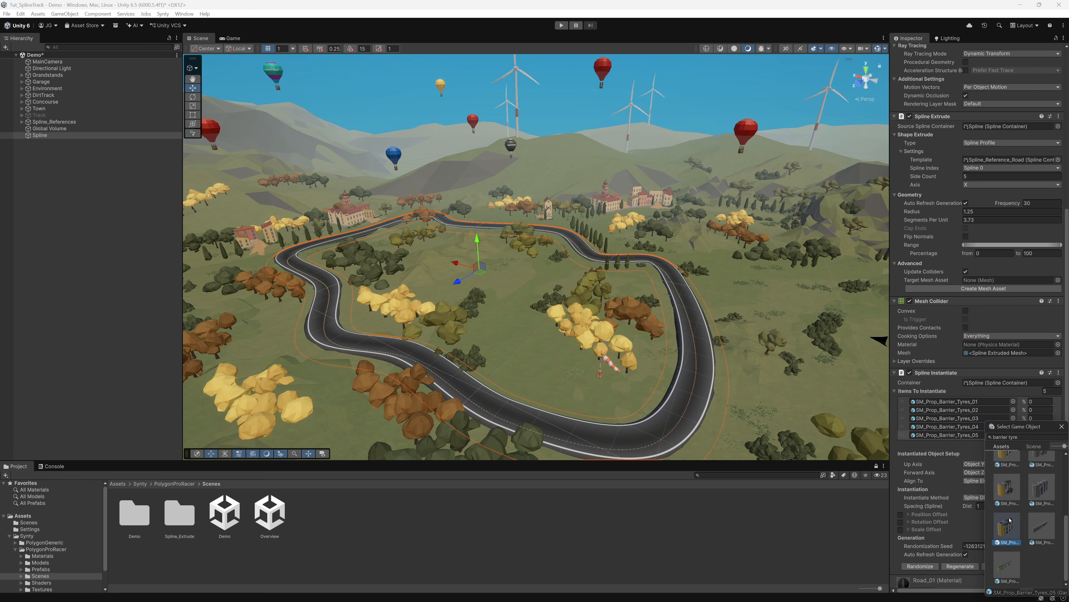
Enable Position Offset on the Spline Instantiate component and set its Y offset to 2.81.
{"action": "key", "text": "w"}
{"action": "mouse_move", "coordinate": [699, 329]}
{"action": "right_mouse_down"}
{"action": "mouse_move", "coordinate": [707, 336]}
{"action": "mouse_move", "coordinate": [686, 340]}
{"action": "right_mouse_up"}
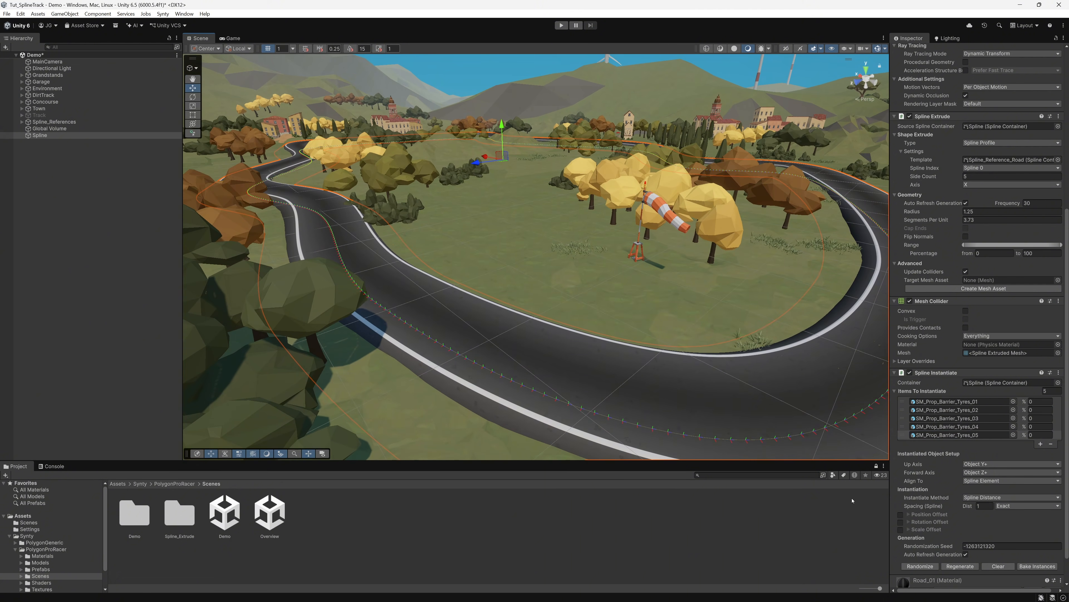
{"action": "left_click", "coordinate": [901, 514]}
{"action": "scroll", "coordinate": [908, 512], "scroll_direction": "down", "scroll_amount": 2}
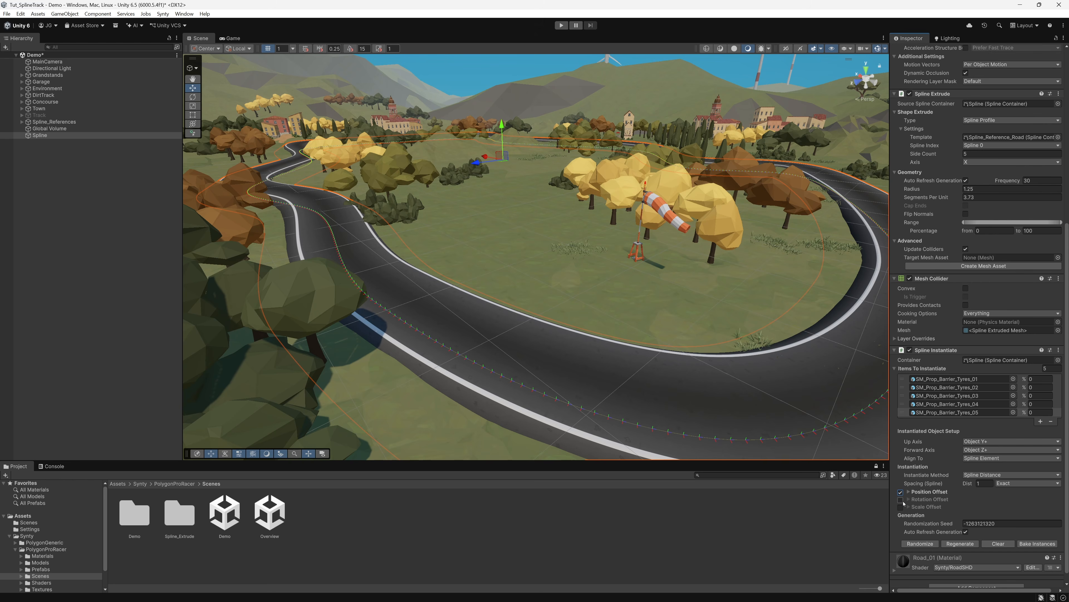
{"action": "left_click", "coordinate": [908, 481]}
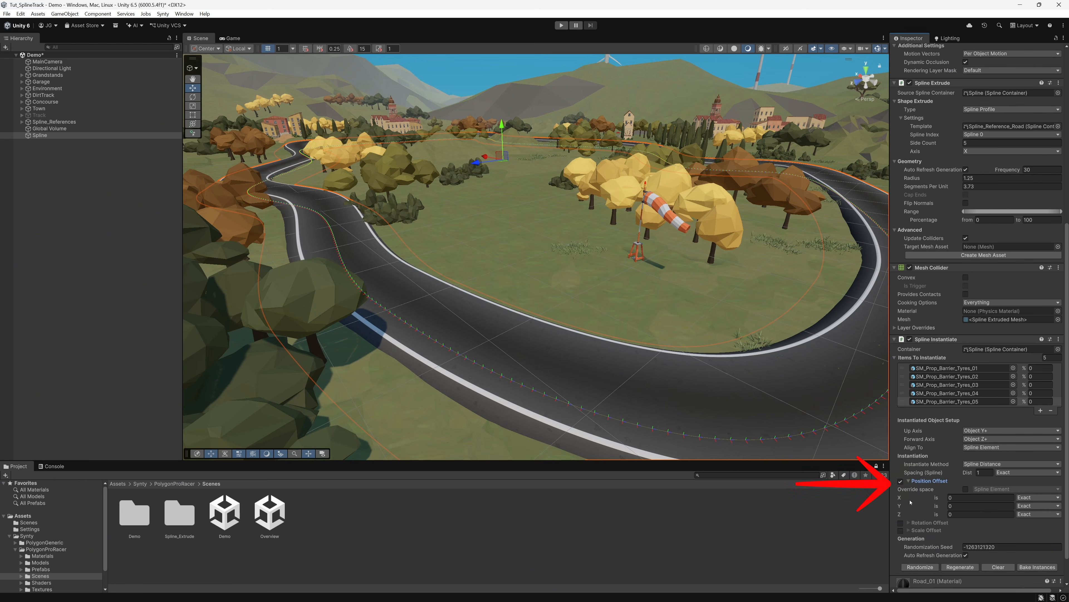
{"action": "left_click_drag", "start_coordinate": [939, 506], "coordinate": [976, 497]}
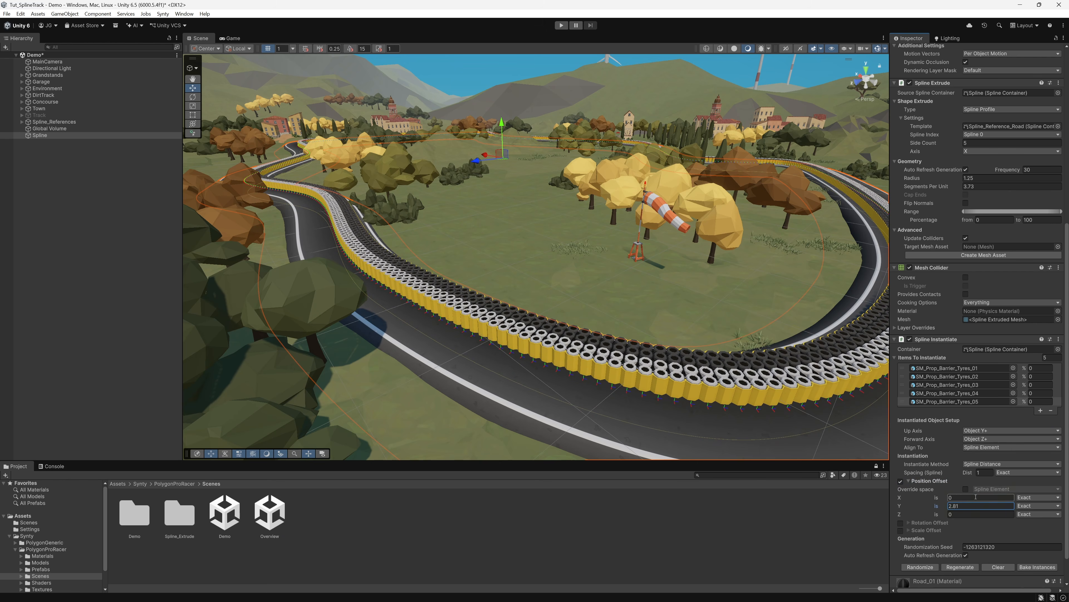
Set the instantiated barriers' Forward Axis to Object X+ so they align along the road.
{"action": "left_click", "coordinate": [987, 438]}
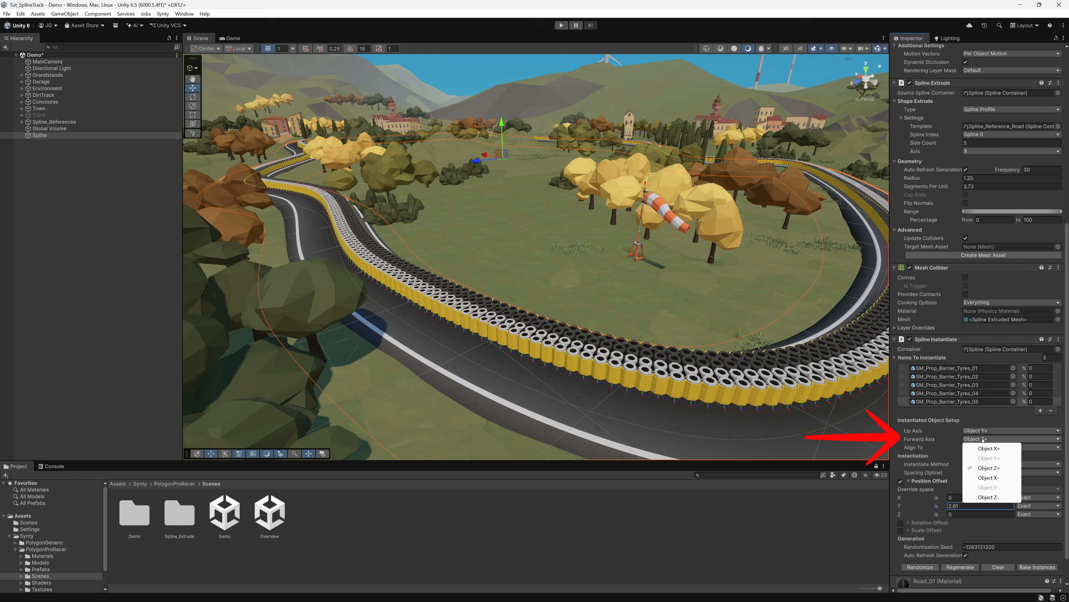
{"action": "left_click", "coordinate": [989, 448]}
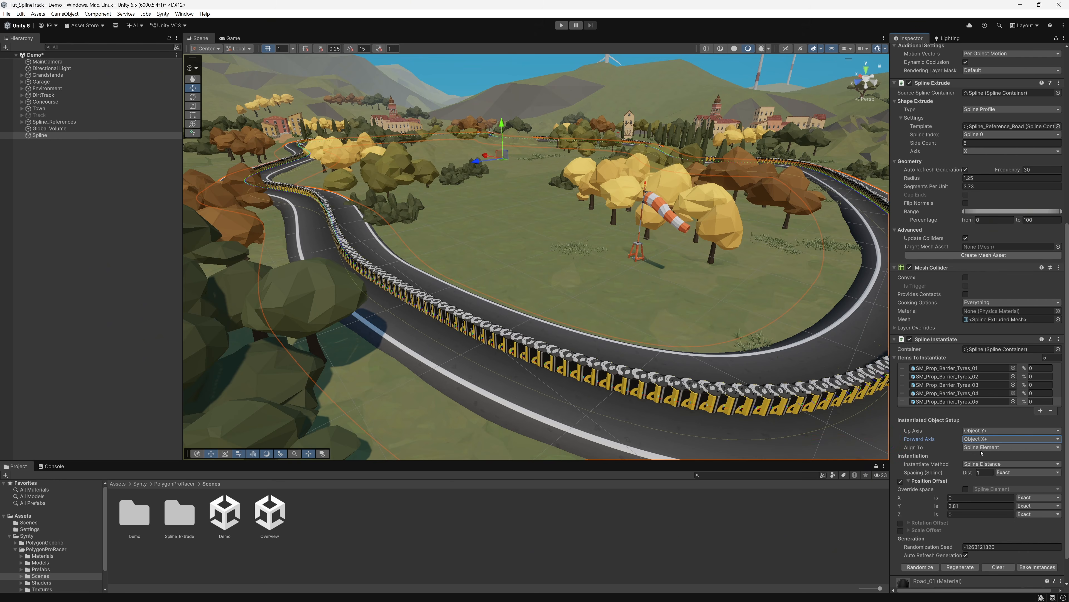
{"action": "right_click_drag", "start_coordinate": [745, 384], "coordinate": [709, 373]}
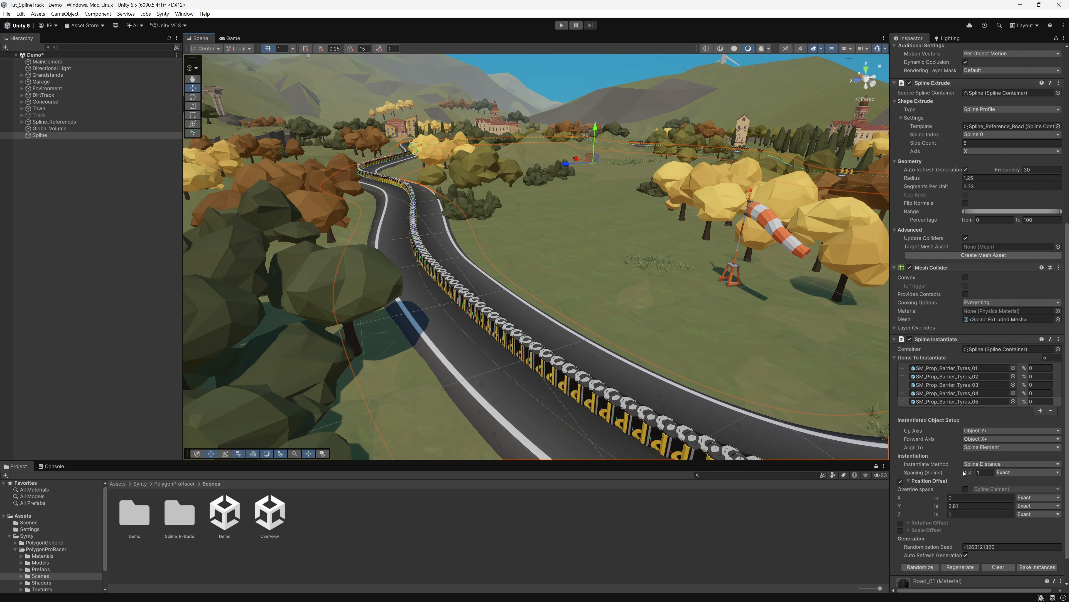
Switch the barriers' spline spacing to Random with a minimum of 3.17 and a maximum of 3.68.
{"action": "left_click_drag", "start_coordinate": [965, 472], "coordinate": [1003, 475]}
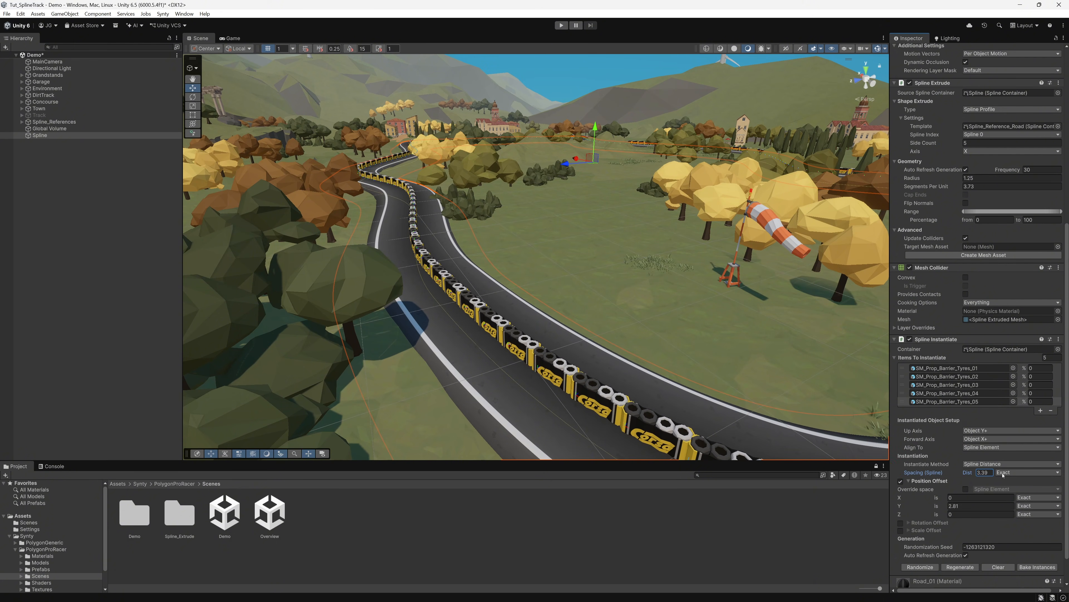
{"action": "left_click", "coordinate": [1003, 474]}
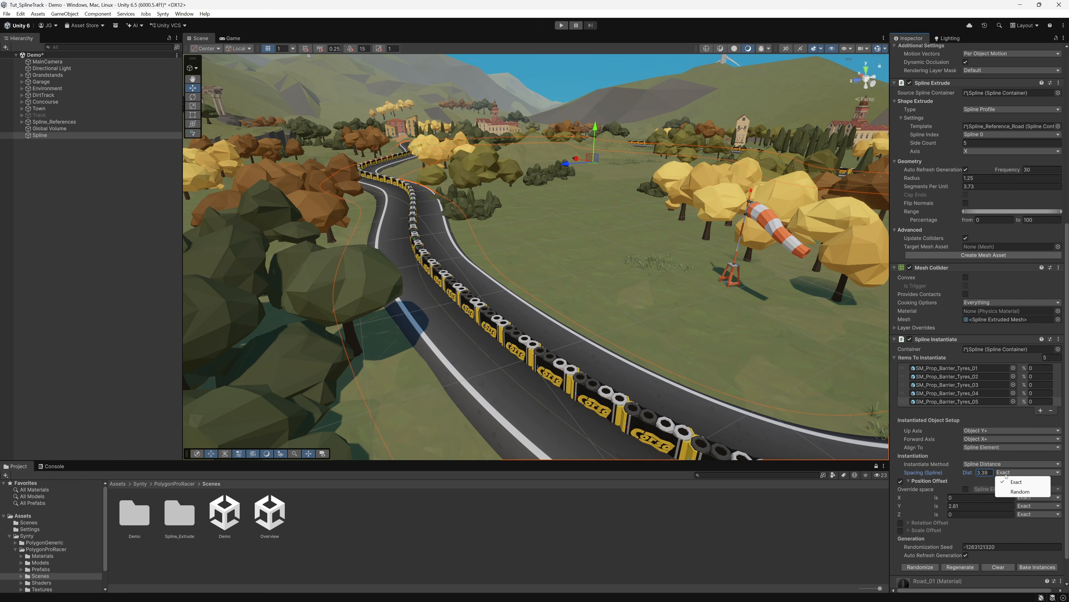
{"action": "left_click", "coordinate": [1019, 491]}
{"action": "left_click_drag", "start_coordinate": [998, 474], "coordinate": [969, 470]}
{"action": "left_click", "coordinate": [972, 472]}
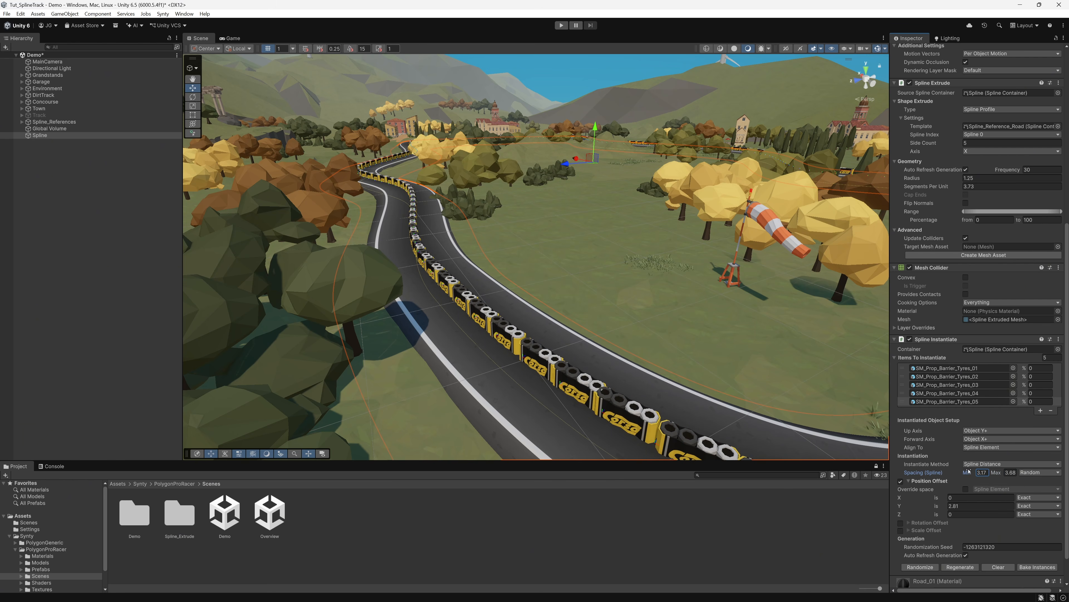
{"action": "right_click_drag", "start_coordinate": [734, 361], "coordinate": [745, 378]}
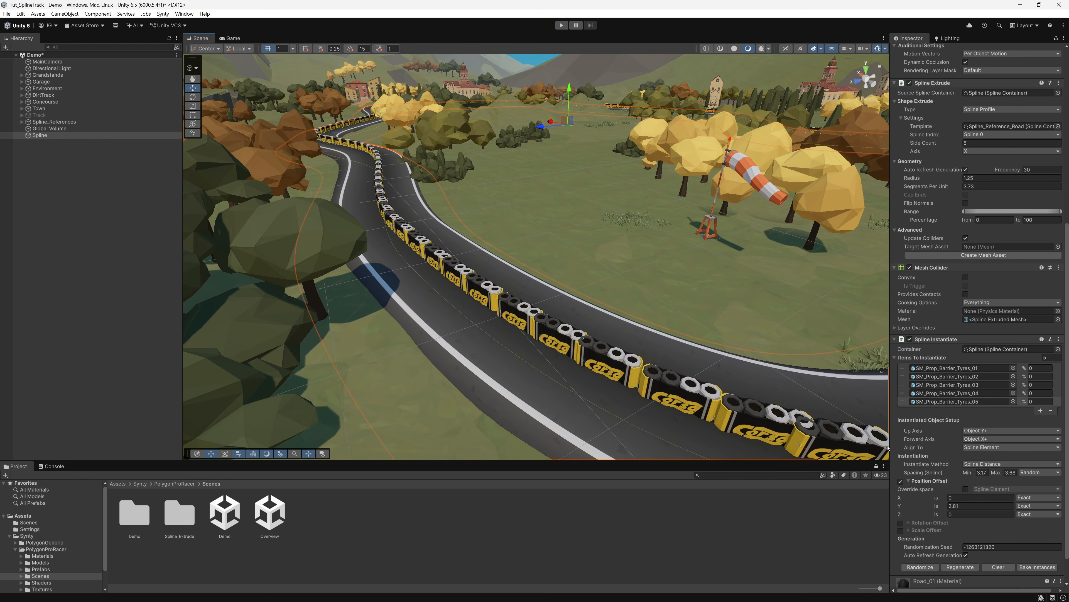
Move the barriers to the road's outer edge with a Random X position offset from 4.58 to 5.5.
{"action": "left_click_drag", "start_coordinate": [937, 499], "coordinate": [1005, 498]}
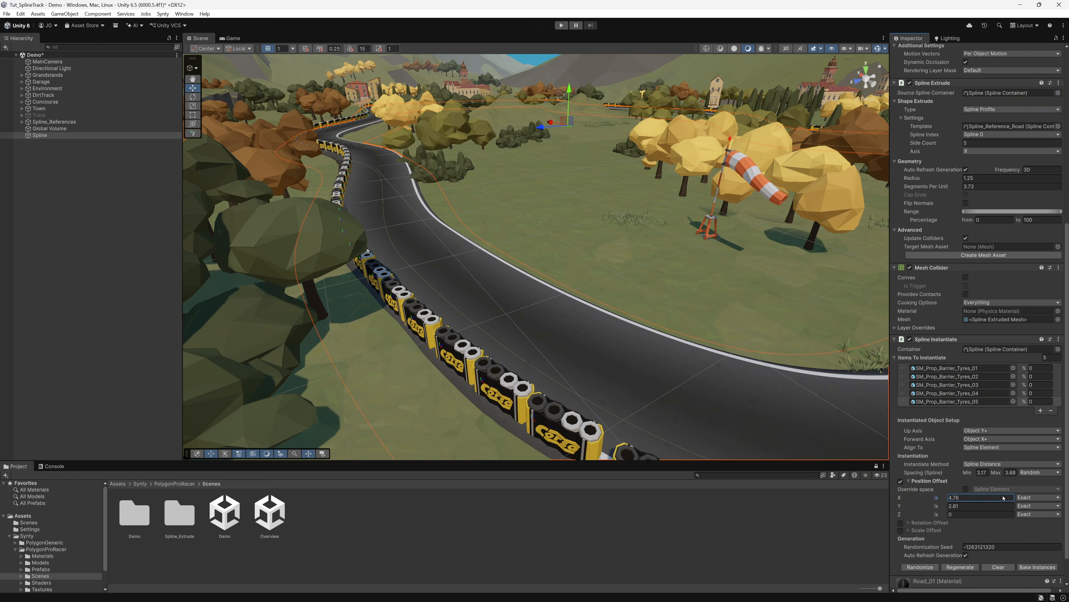
{"action": "right_click_drag", "start_coordinate": [660, 352], "coordinate": [493, 331]}
{"action": "left_click", "coordinate": [1039, 497]}
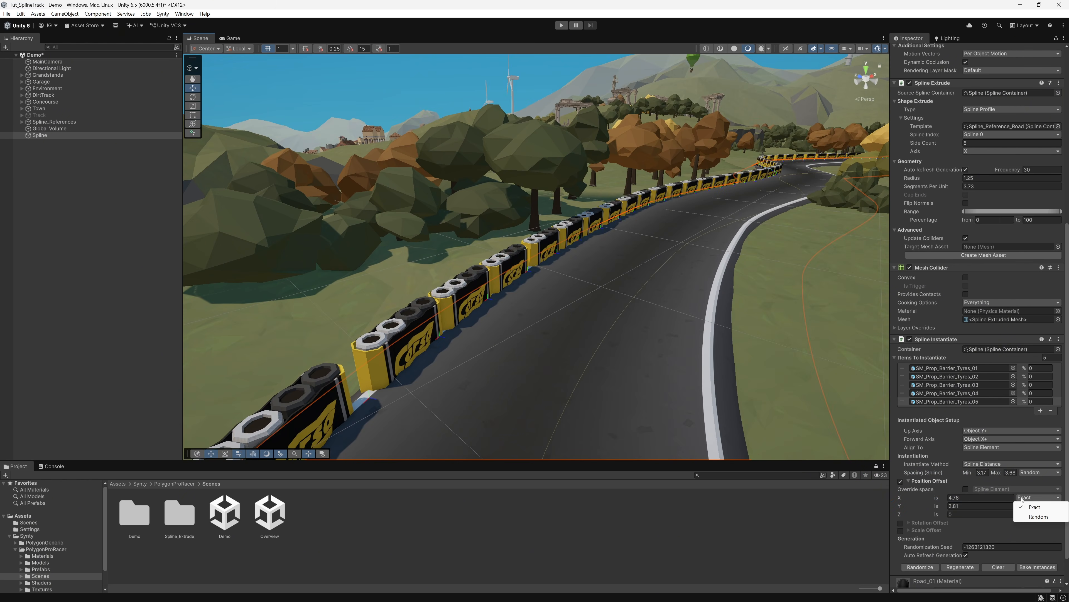
{"action": "left_click", "coordinate": [1034, 515]}
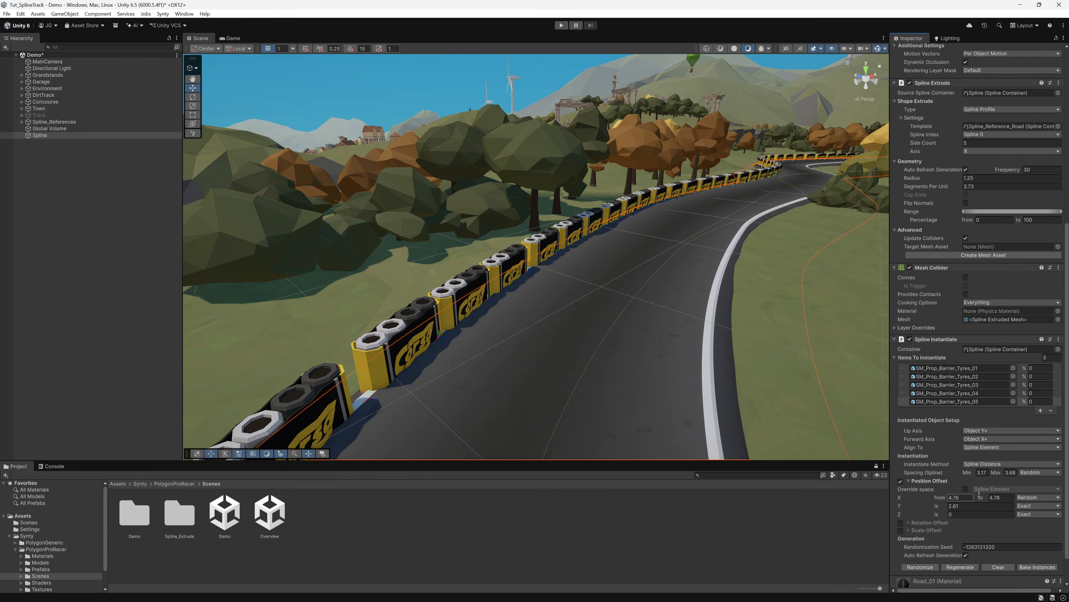
{"action": "left_click", "coordinate": [1001, 497]}
{"action": "type", "text": "6"}
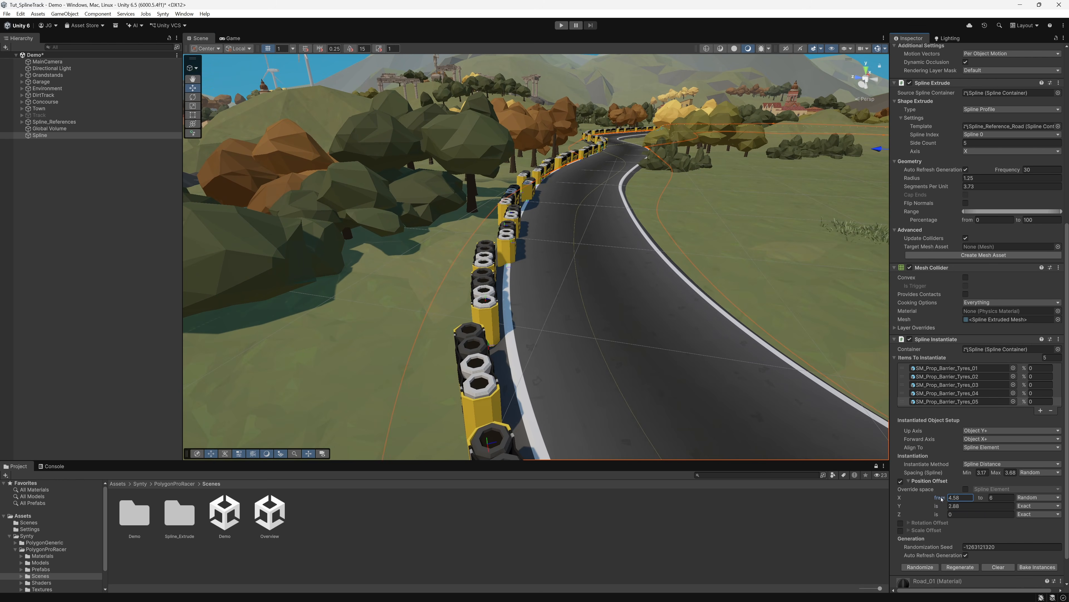
{"action": "left_click_drag", "start_coordinate": [939, 497], "coordinate": [932, 498]}
{"action": "right_click_drag", "start_coordinate": [761, 387], "coordinate": [749, 401]}
Enable Rotation Offset for the barriers and make its Y rotation Random from -5 to 5.
{"action": "left_click", "coordinate": [900, 523]}
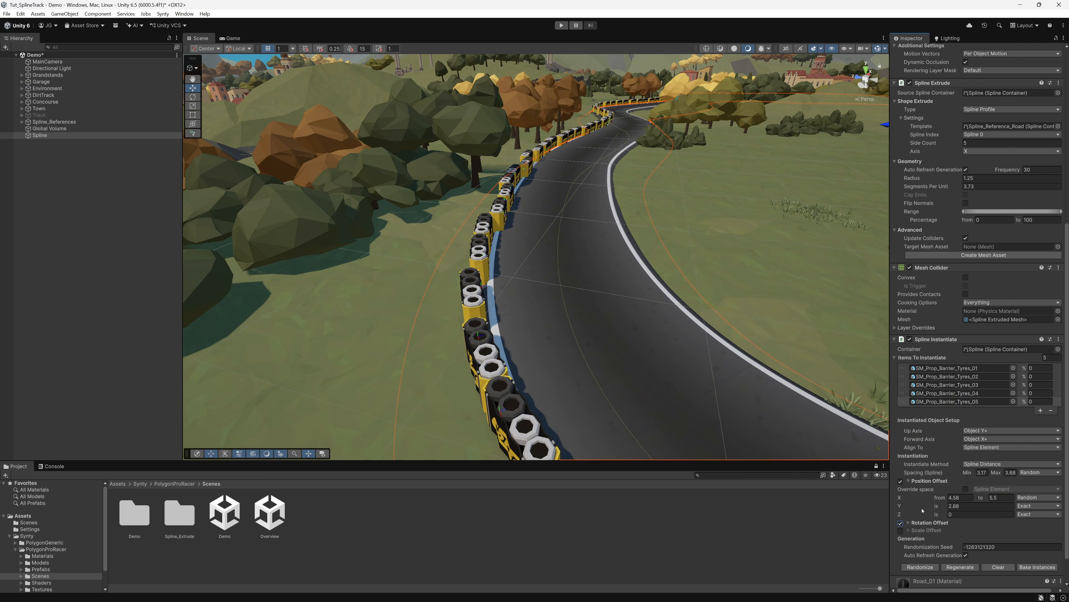
{"action": "scroll", "coordinate": [905, 506], "scroll_direction": "down", "scroll_amount": 2}
{"action": "left_click", "coordinate": [909, 489]}
{"action": "scroll", "coordinate": [911, 490], "scroll_direction": "down", "scroll_amount": 2}
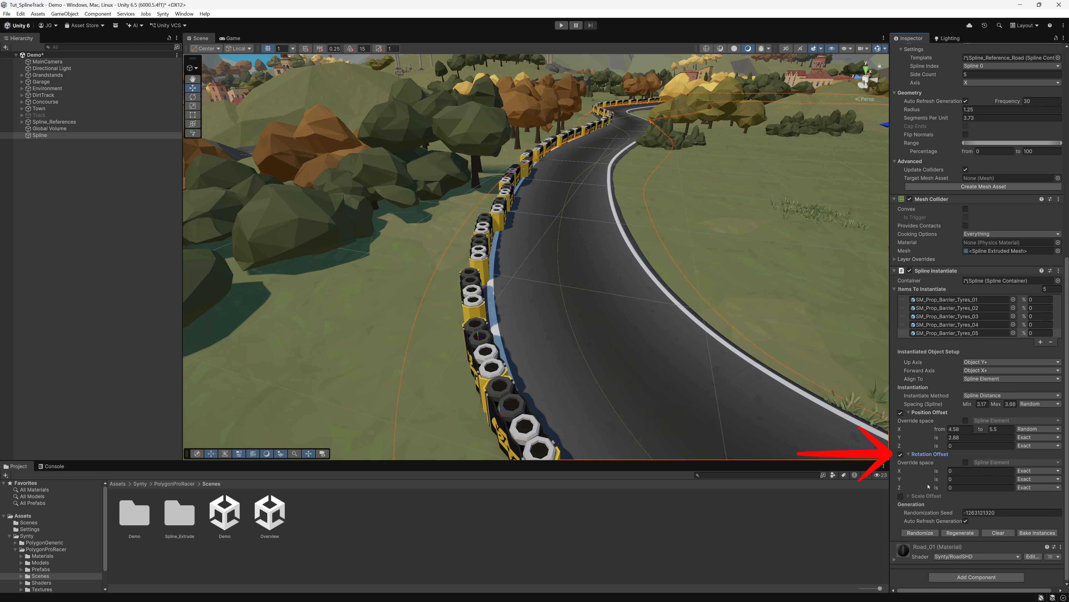
{"action": "left_click", "coordinate": [936, 479]}
{"action": "left_click_drag", "start_coordinate": [936, 471], "coordinate": [963, 480]}
{"action": "key", "text": "ctrl+z"}
{"action": "left_click", "coordinate": [1027, 479]}
{"action": "left_click", "coordinate": [1025, 499]}
{"action": "left_click", "coordinate": [956, 481]}
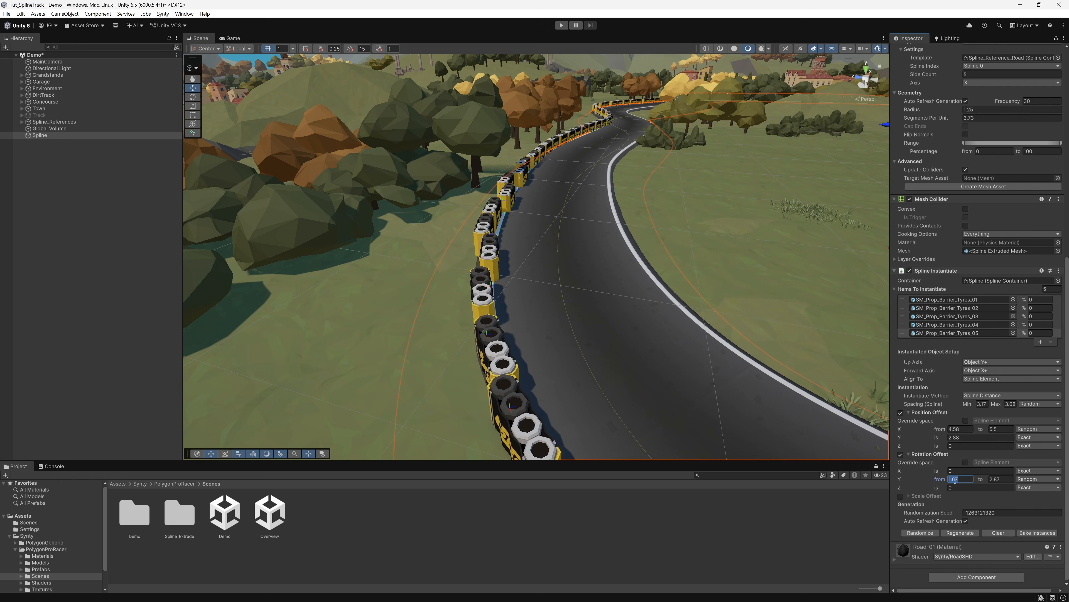
{"action": "type", "text": "-5"}
{"action": "key", "text": "Tab"}
{"action": "type", "text": "5"}
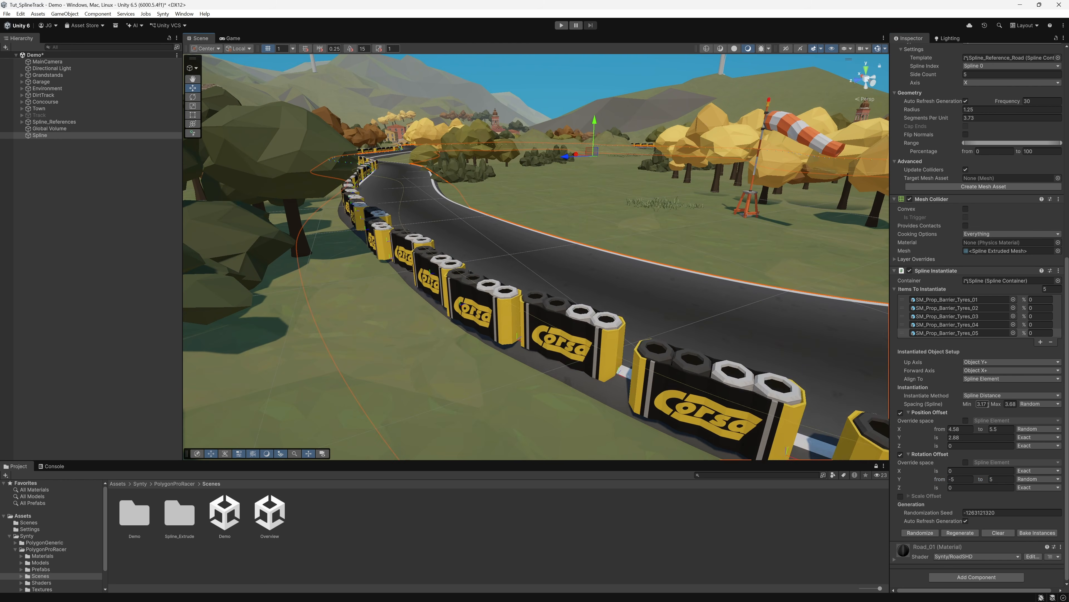
Set the barrier spacing to a minimum of 3 and maximum of 3.5, and the Y position offset to 2.81.
{"action": "type", "text": "3"}
{"action": "key", "text": "Tab"}
{"action": "type", "text": "3"}
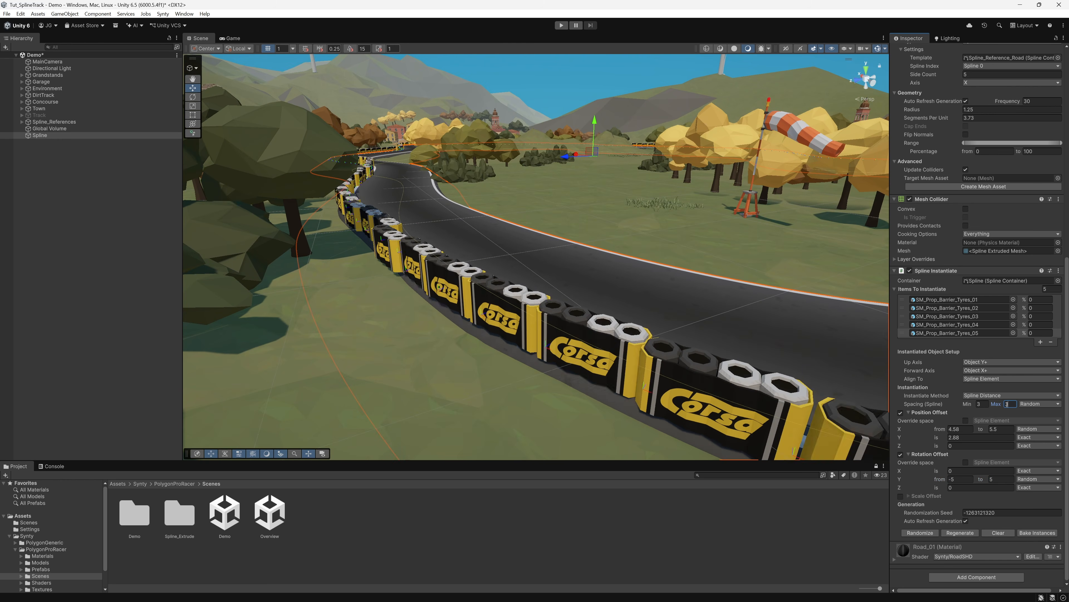
{"action": "type", "text": ".5"}
{"action": "left_click_drag", "start_coordinate": [937, 437], "coordinate": [934, 438]}
{"action": "left_click_drag", "start_coordinate": [669, 258], "coordinate": [577, 289], "text": "alt"}
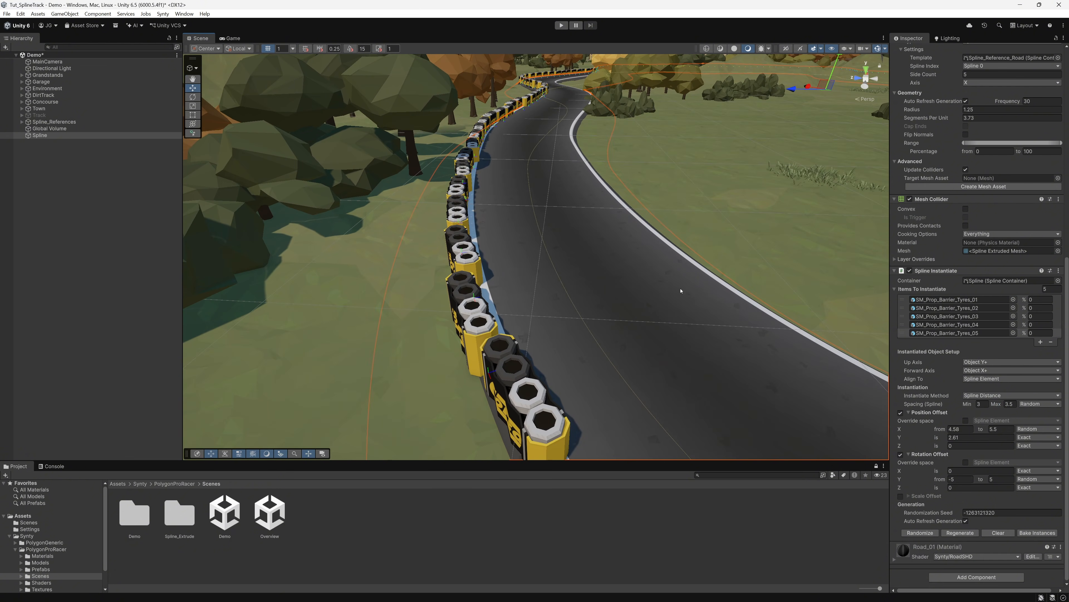
Give each of the five tyre barrier items a 20% probability.
{"action": "left_click", "coordinate": [1039, 300]}
{"action": "type", "text": "20"}
{"action": "key", "text": "Tab"}
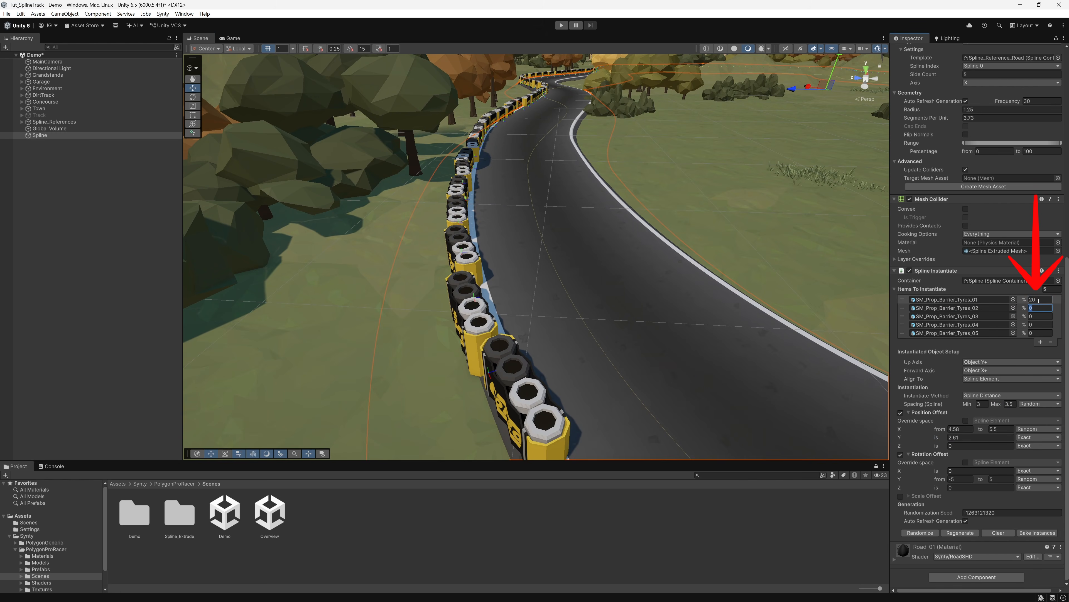
{"action": "type", "text": "20"}
{"action": "key", "text": "Tab"}
{"action": "type", "text": "20"}
{"action": "key", "text": "Tab"}
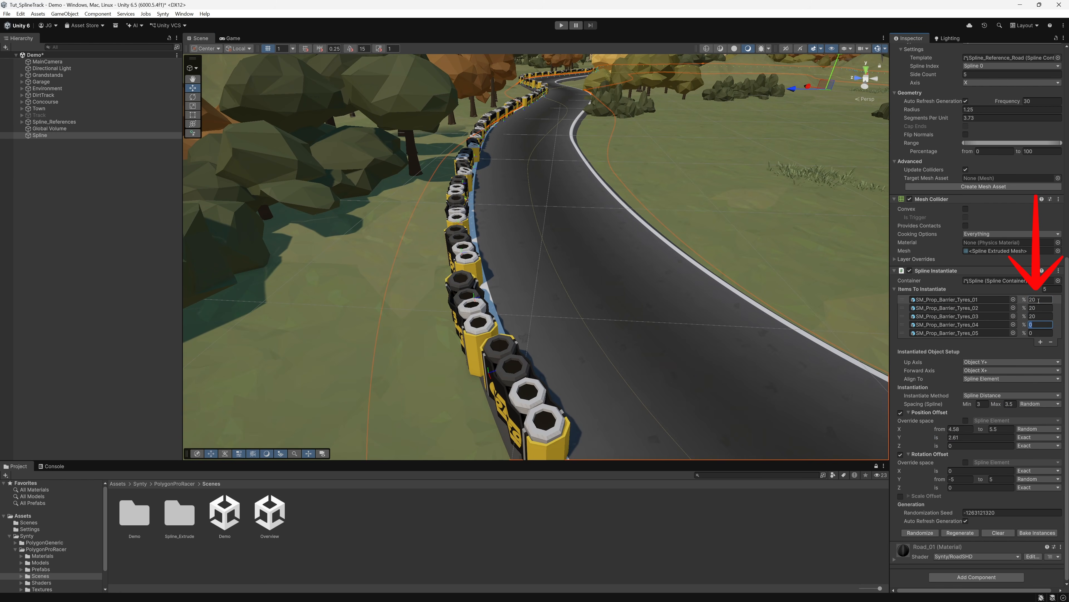
{"action": "type", "text": "20"}
{"action": "key", "text": "Tab"}
{"action": "type", "text": "20"}
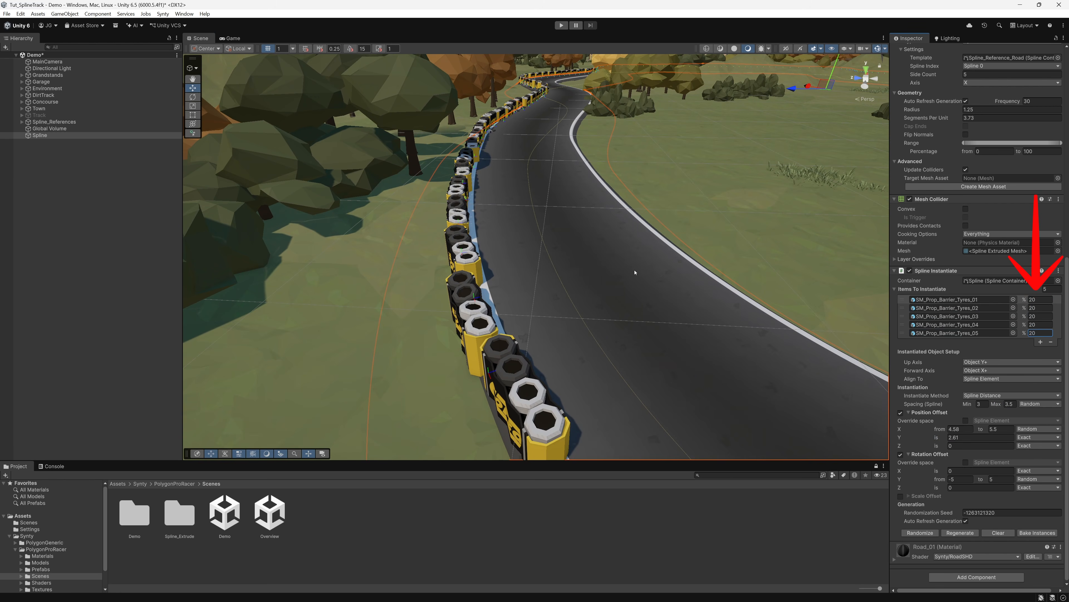
Randomize the barrier placement repeatedly to get a different mix of tyre barriers along the road.
{"action": "key", "text": "a"}
{"action": "right_click_drag", "start_coordinate": [635, 272], "coordinate": [716, 250]}
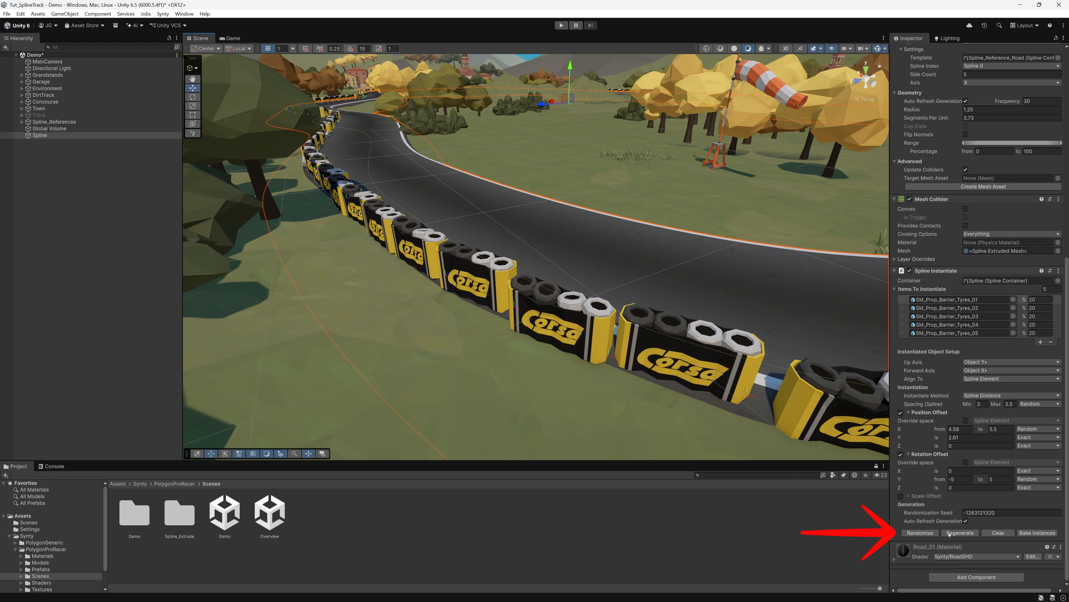
{"action": "left_click", "coordinate": [928, 533]}
{"action": "left_click", "coordinate": [928, 533]}
{"action": "left_click", "coordinate": [928, 533]}
{"action": "left_click", "coordinate": [929, 534]}
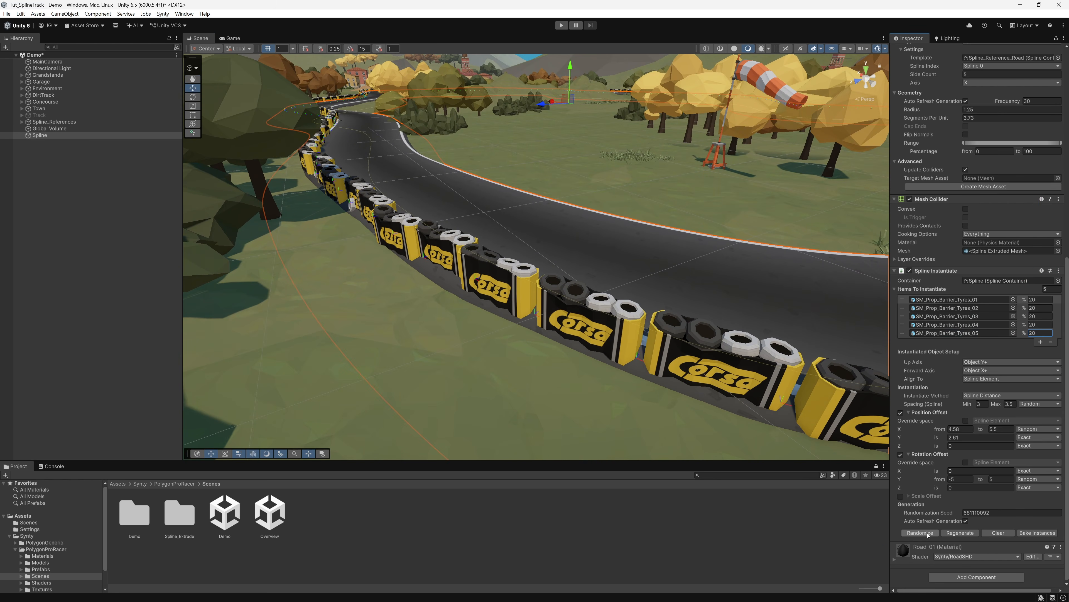
{"action": "left_click", "coordinate": [929, 534]}
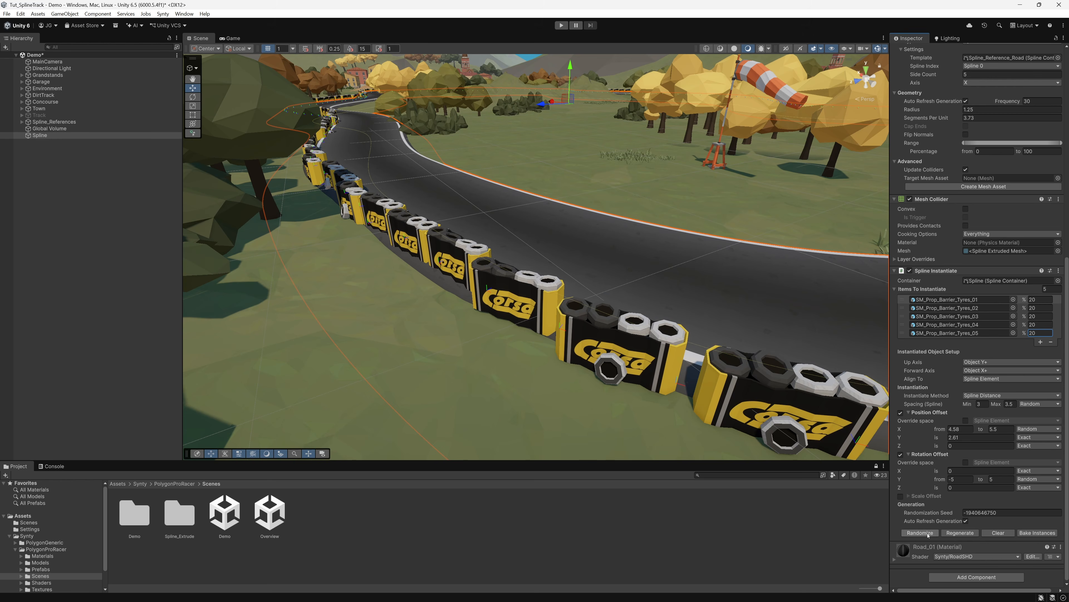
Set the barriers' minimum X position offset to 5.01 and randomize their placement again.
{"action": "right_click_drag", "start_coordinate": [744, 386], "coordinate": [784, 422]}
{"action": "key", "text": "s"}
{"action": "key", "text": "e"}
{"action": "double_click", "coordinate": [960, 429]}
{"action": "type", "text": "5.01"}
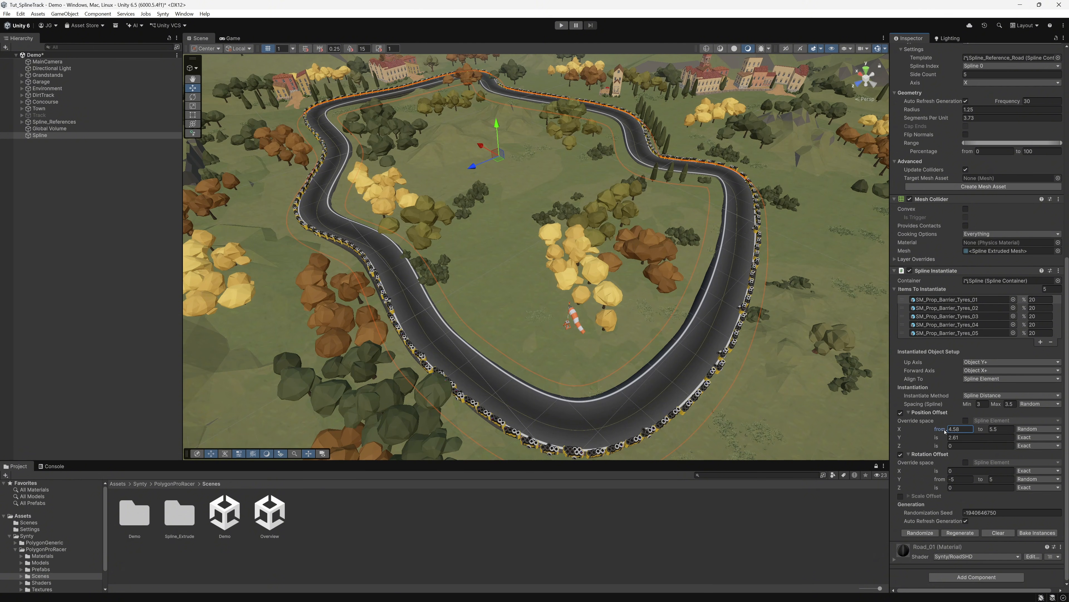
{"action": "left_click", "coordinate": [935, 532]}
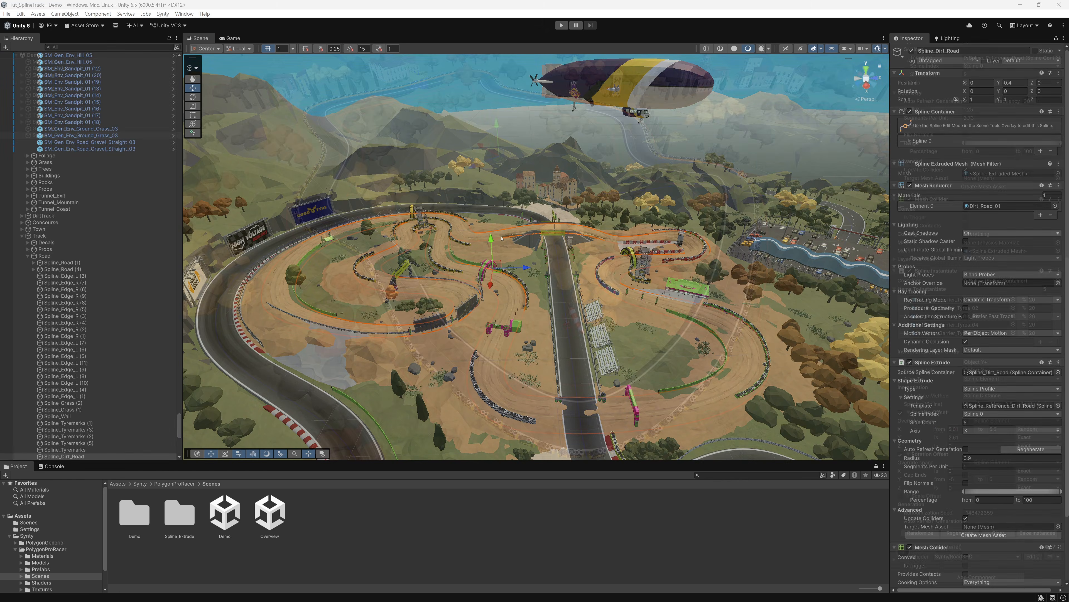
Raise Spline_Dirt_Road to a Y position of 28.4 and reshape its near curve in Spline editing mode.
{"action": "left_click_drag", "start_coordinate": [491, 241], "coordinate": [491, 182]}
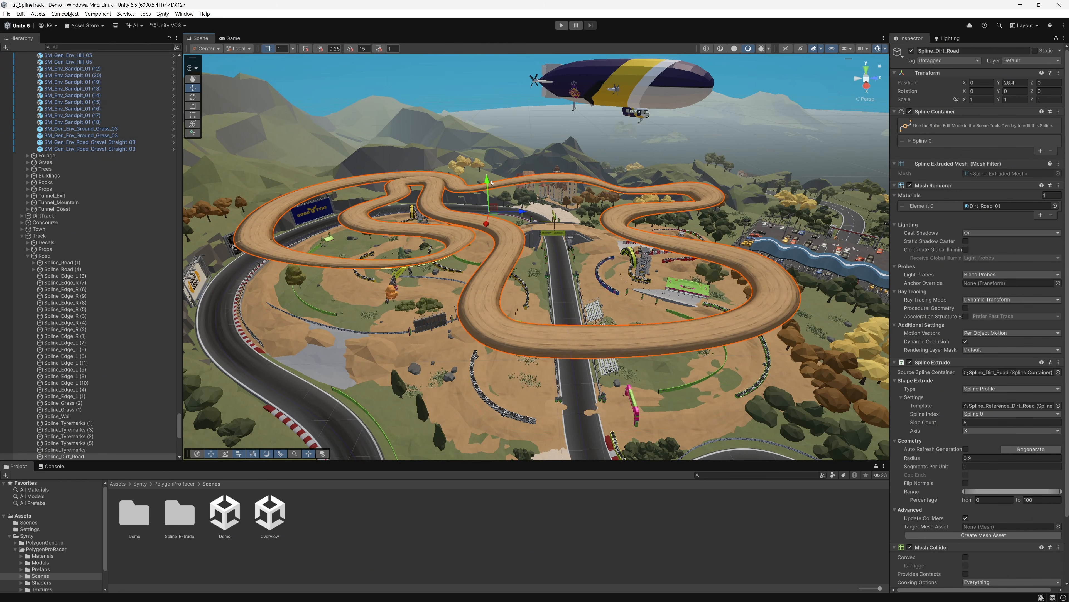
{"action": "left_click", "coordinate": [193, 68]}
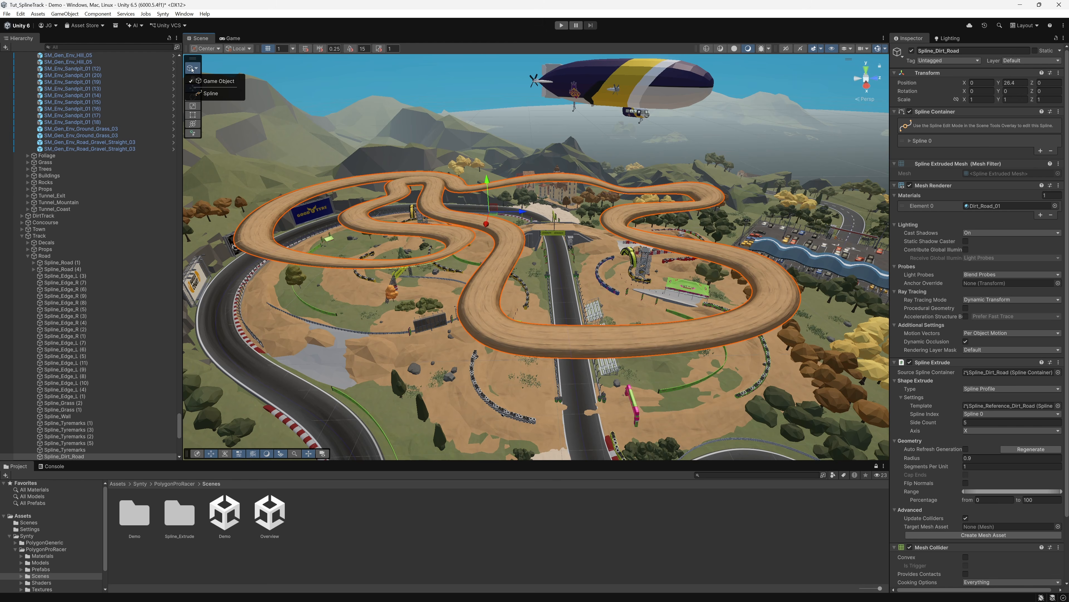
{"action": "left_click", "coordinate": [209, 92]}
{"action": "left_click_drag", "start_coordinate": [590, 345], "coordinate": [603, 413]}
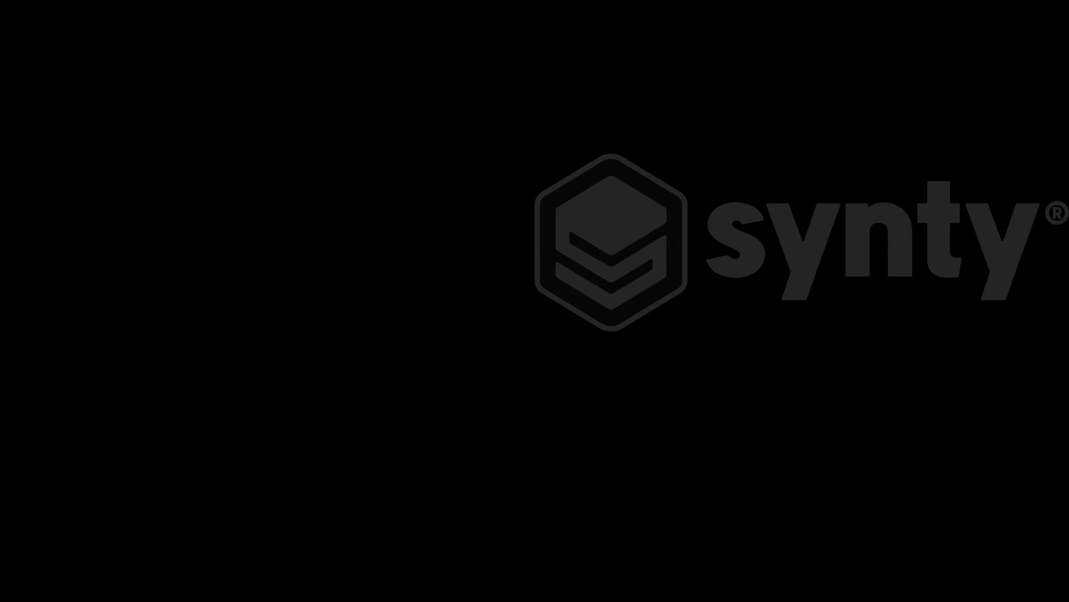